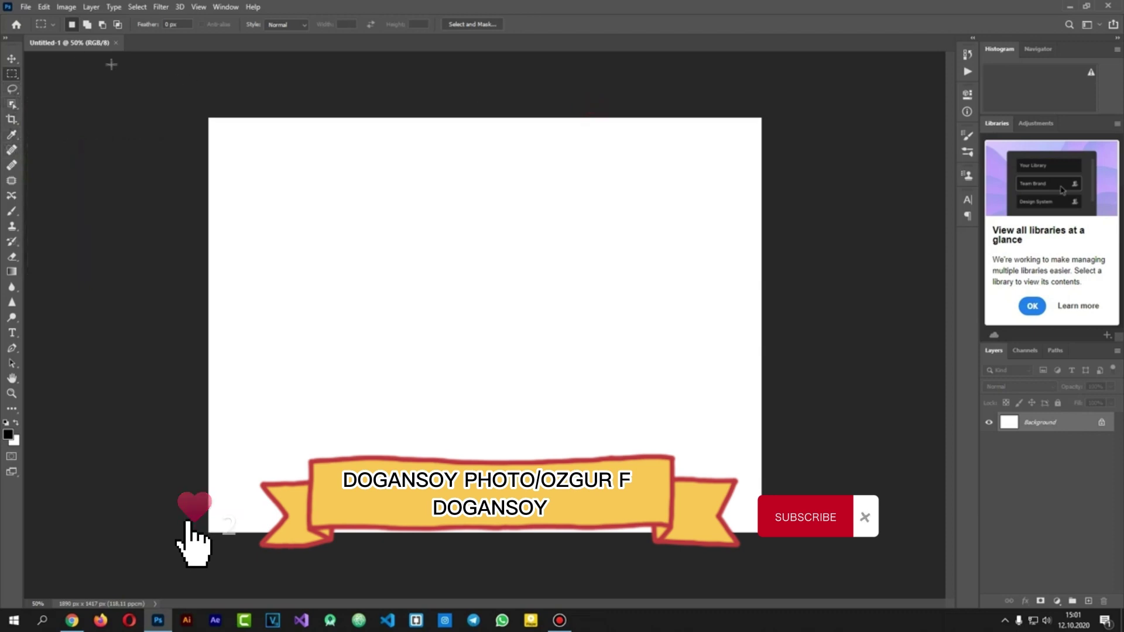
Step: Activate the Move tool and open the Keyboard Shortcuts and Menus settings
left_click(11, 59)
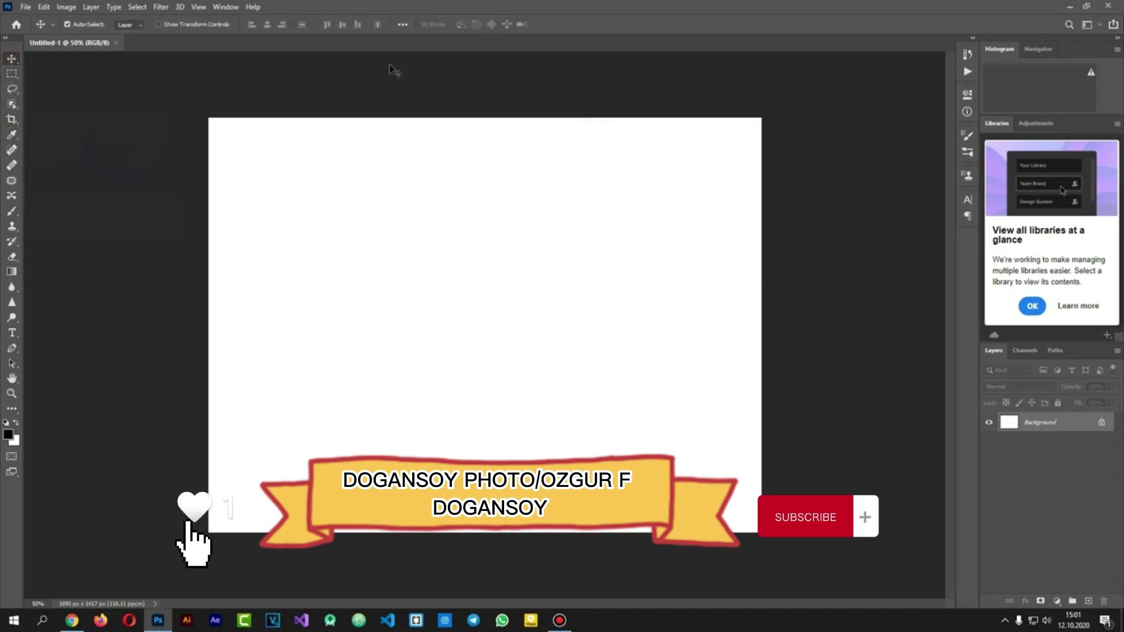
left_click(49, 11)
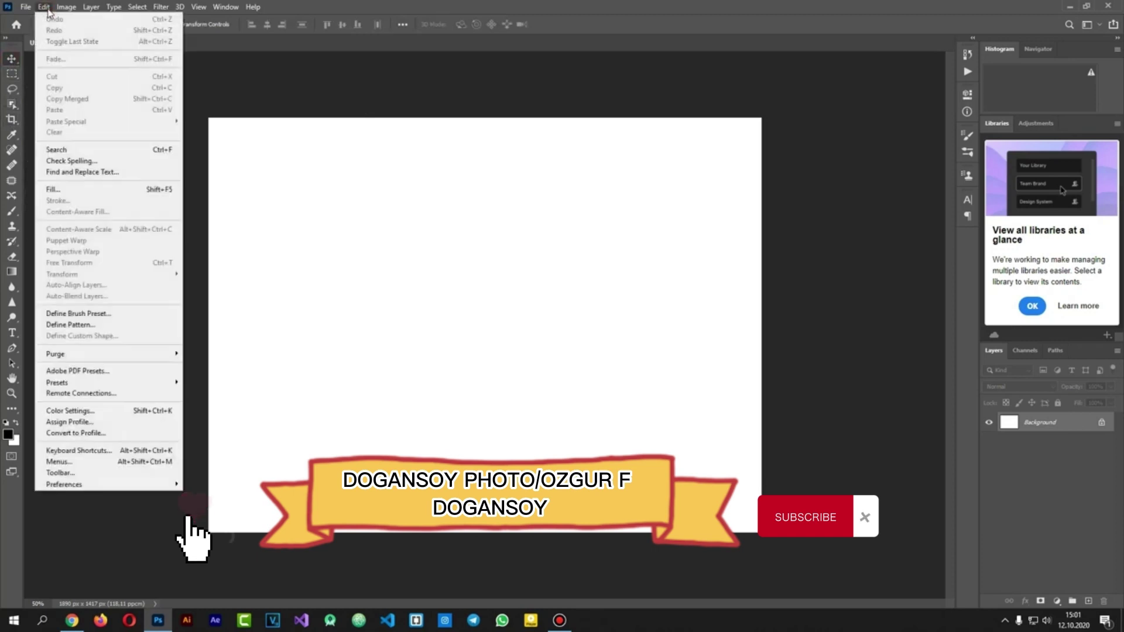
mouse_move(112, 382)
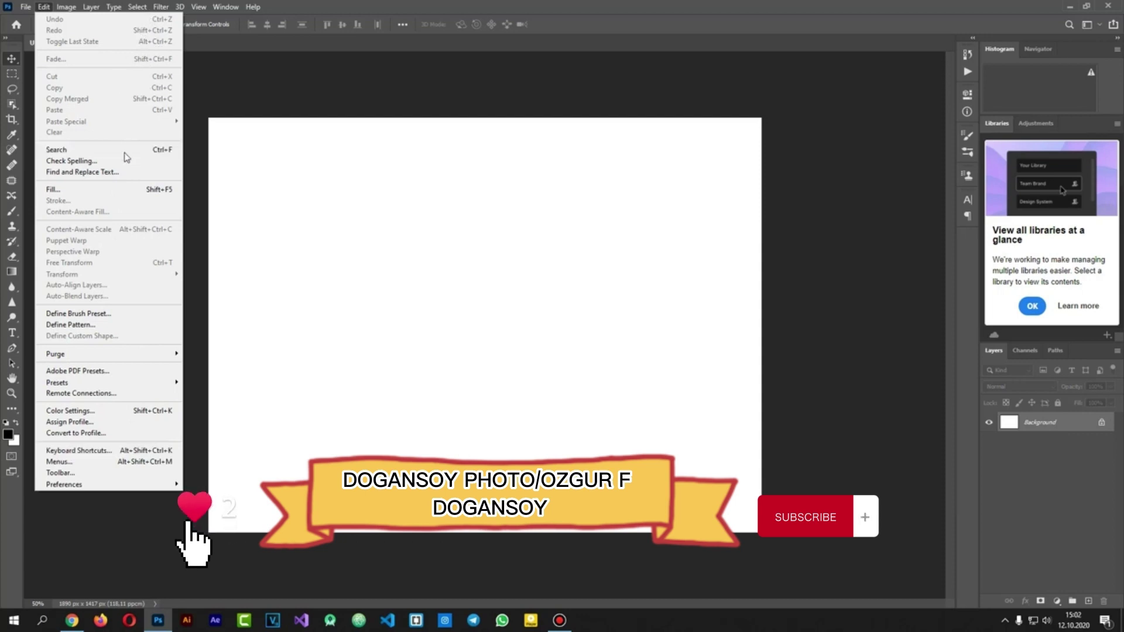
left_click(139, 451)
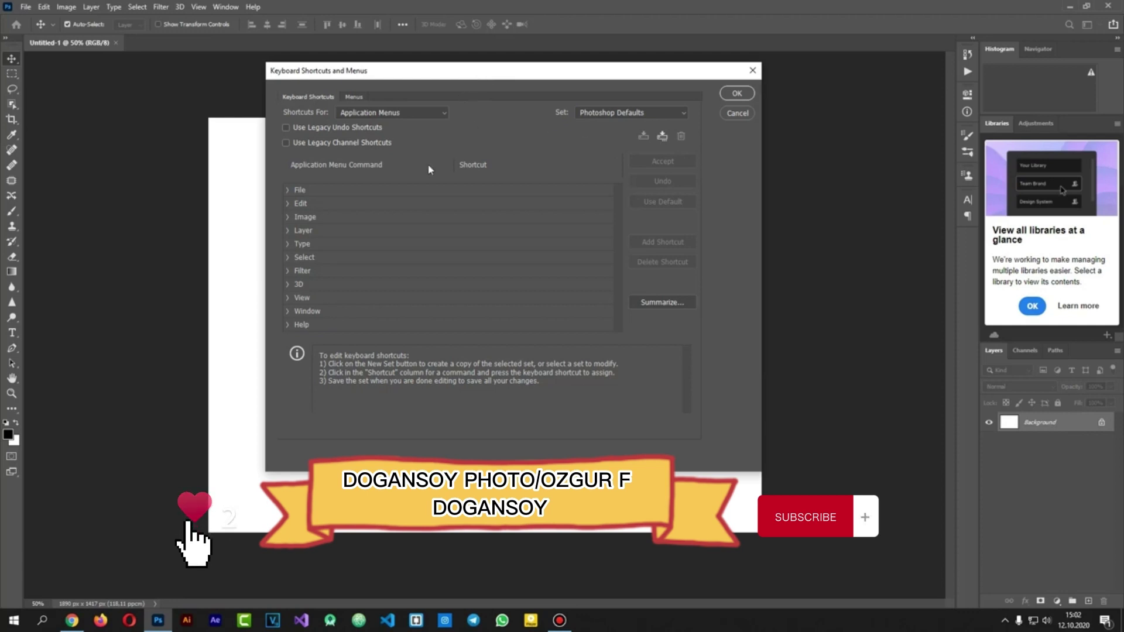
Step: Expand the File command group and examine the shortcuts assigned to its commands, from New through Exit
left_click(288, 190)
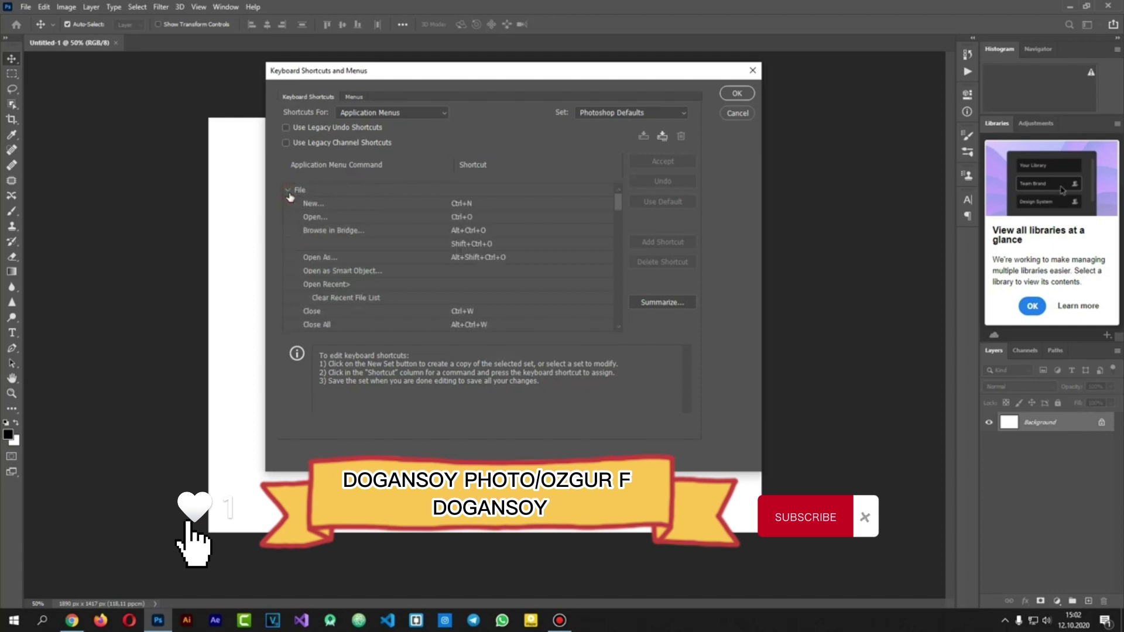
left_click(26, 7)
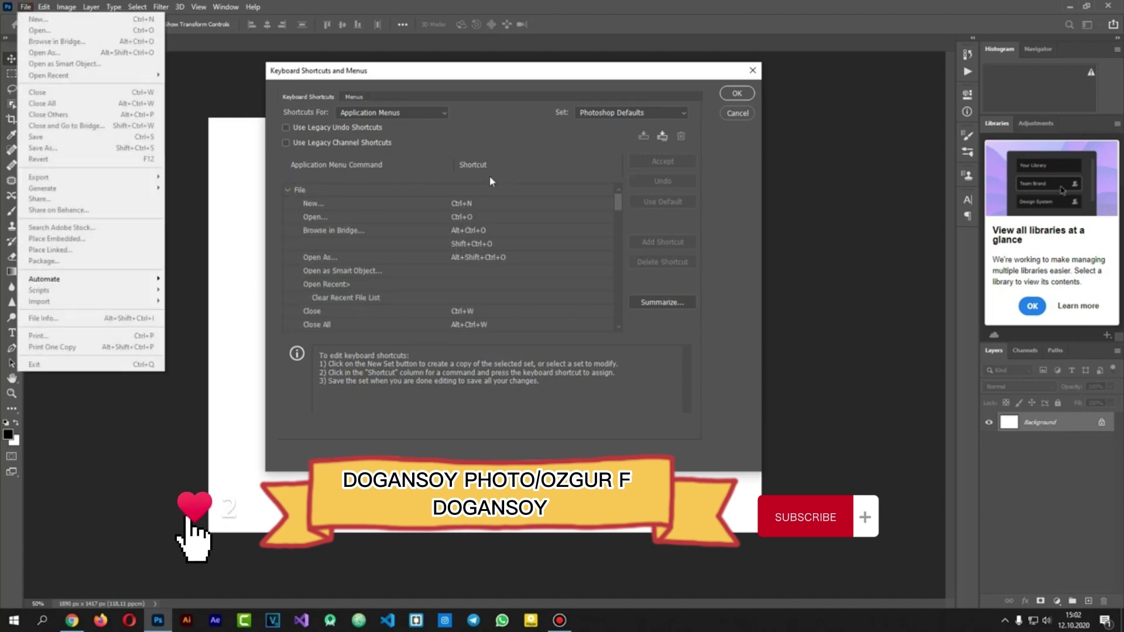
left_click(522, 163)
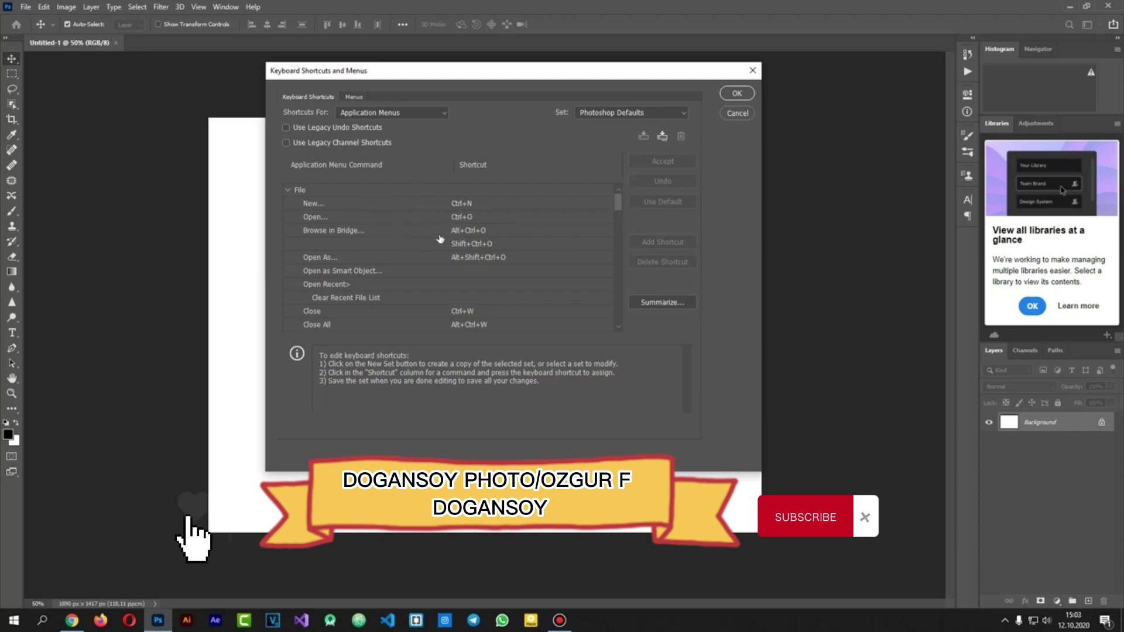
scroll(463, 256, "down", 1)
scroll(464, 294, "down", 3)
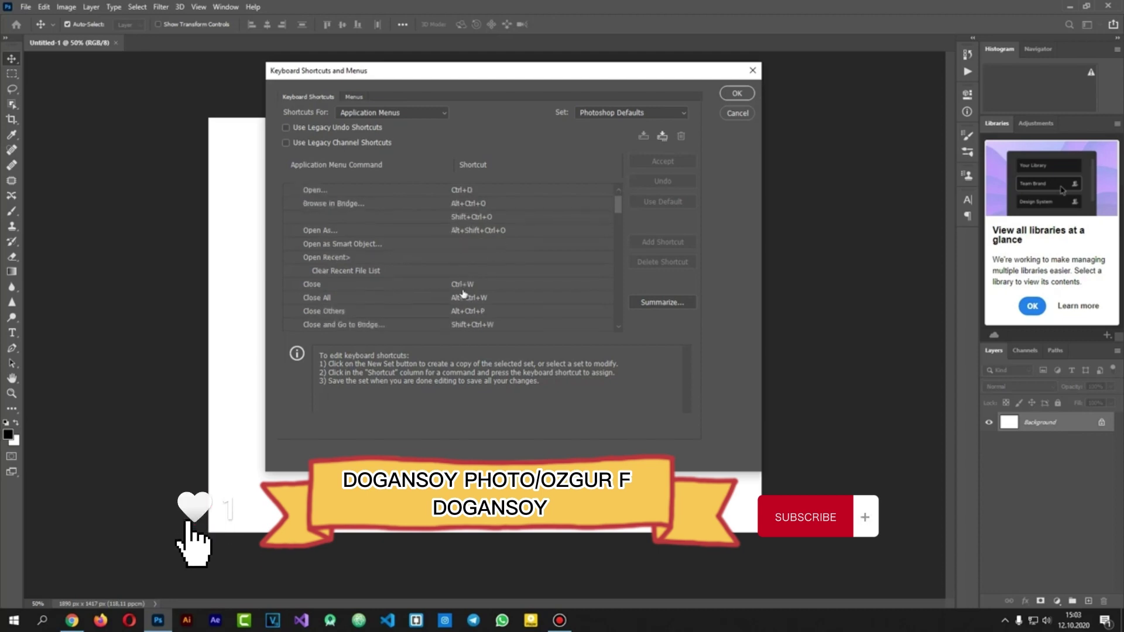
scroll(464, 293, "down", 3)
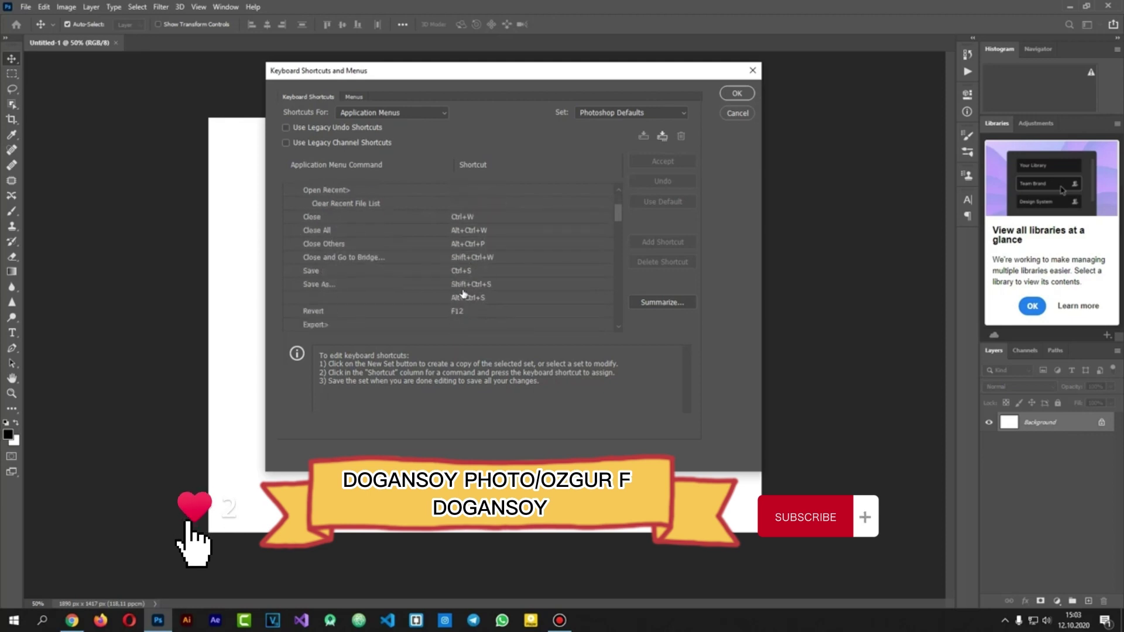
scroll(459, 313, "down", 1)
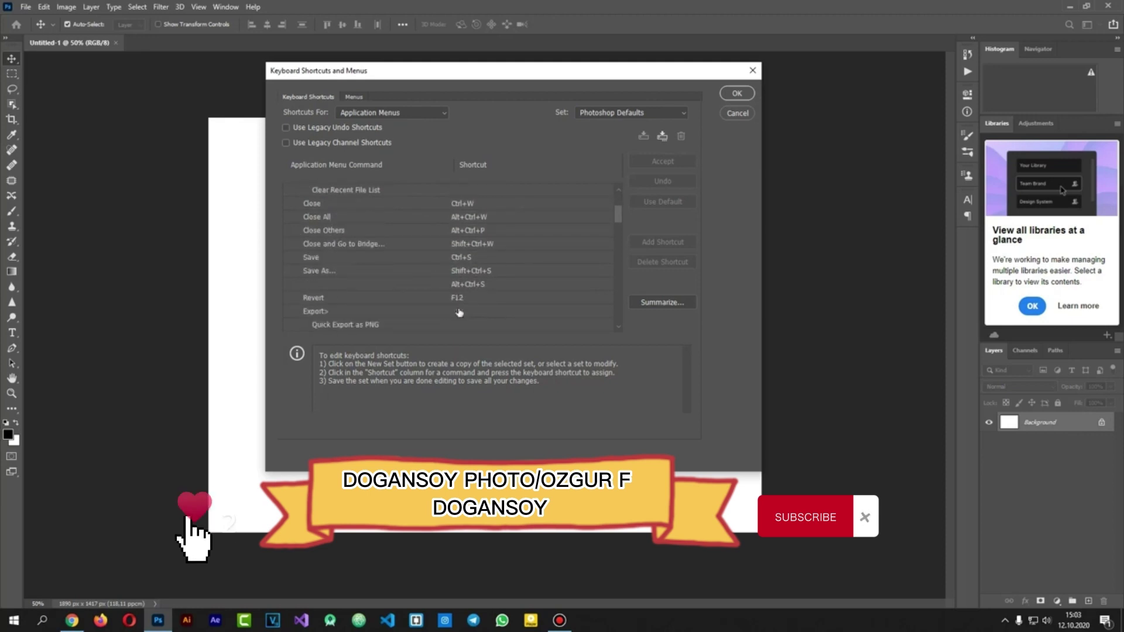
scroll(421, 315, "down", 2)
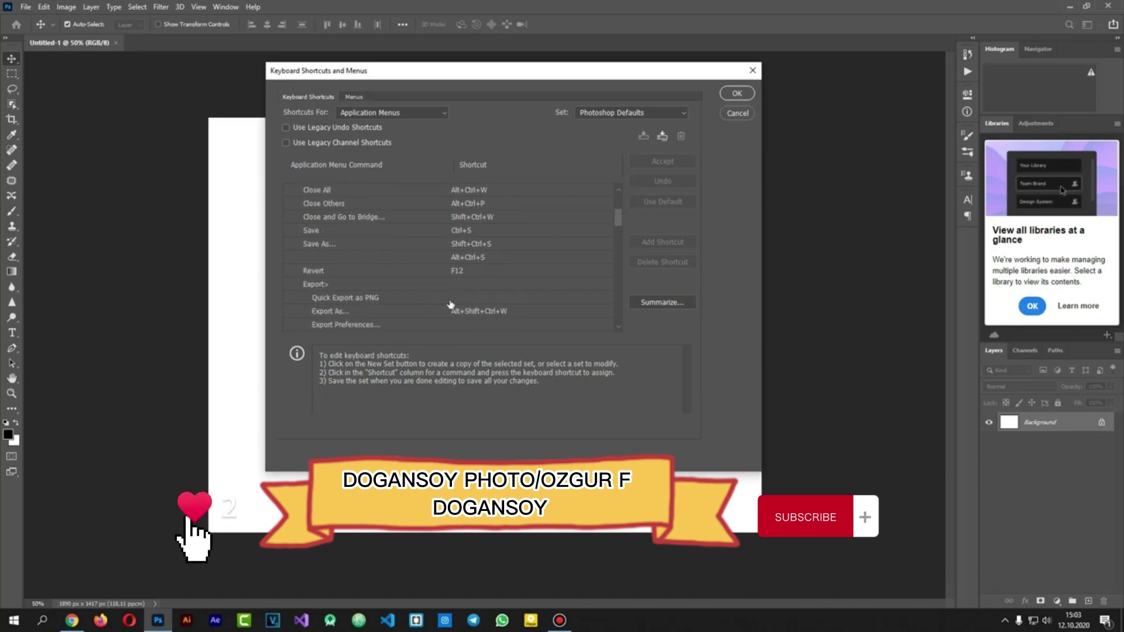
scroll(450, 305, "down", 1)
scroll(508, 303, "down", 5)
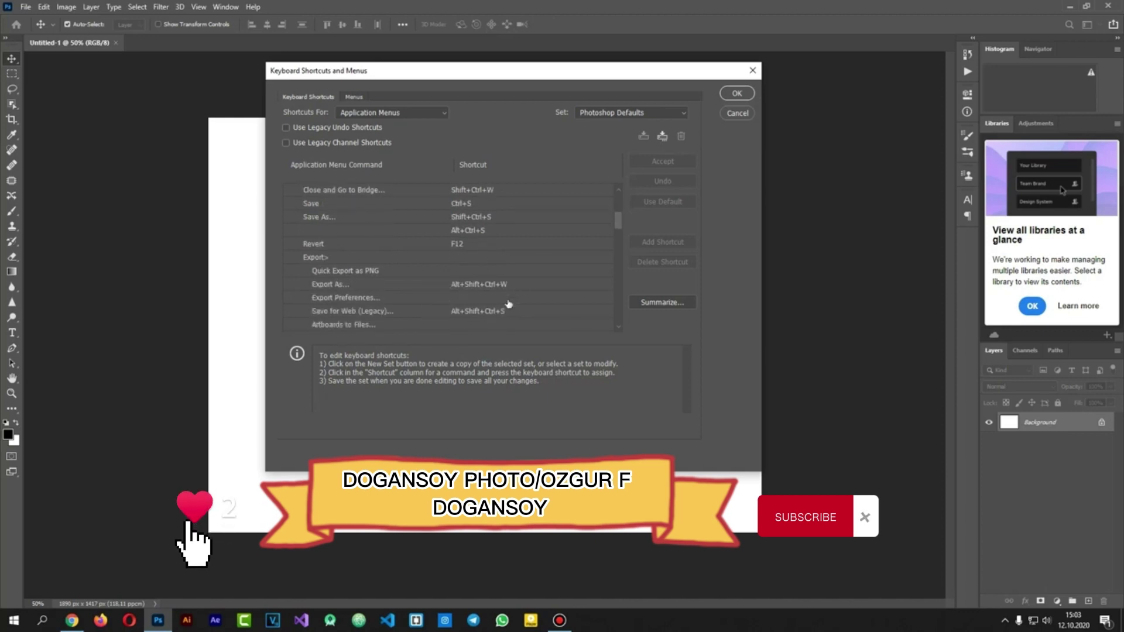
scroll(508, 304, "down", 11)
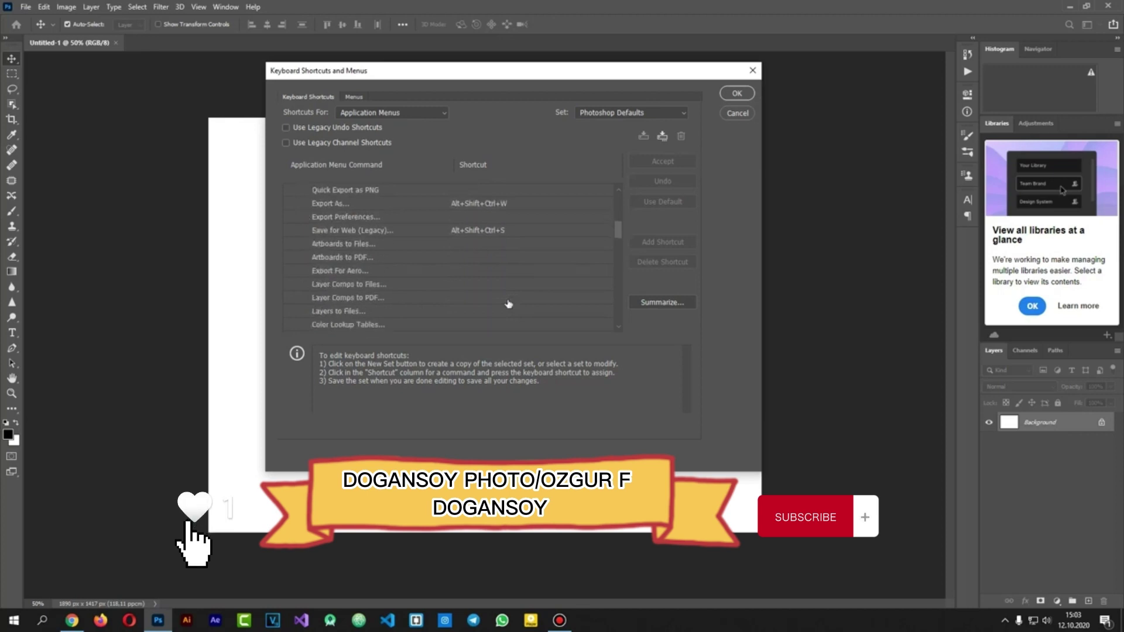
scroll(508, 304, "down", 20)
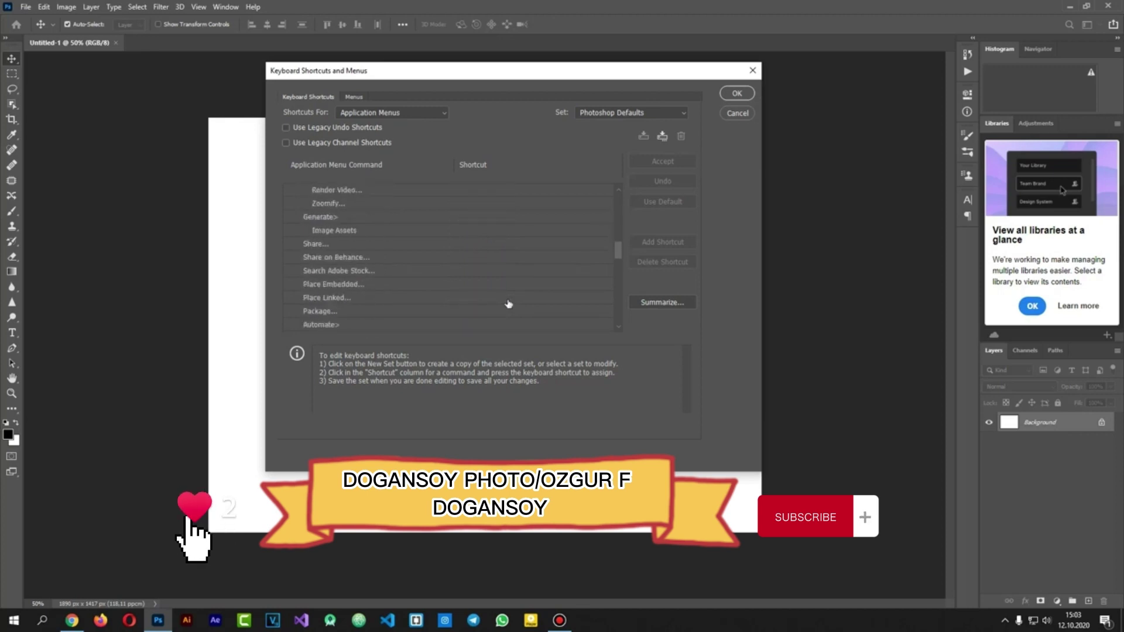
scroll(509, 304, "down", 12)
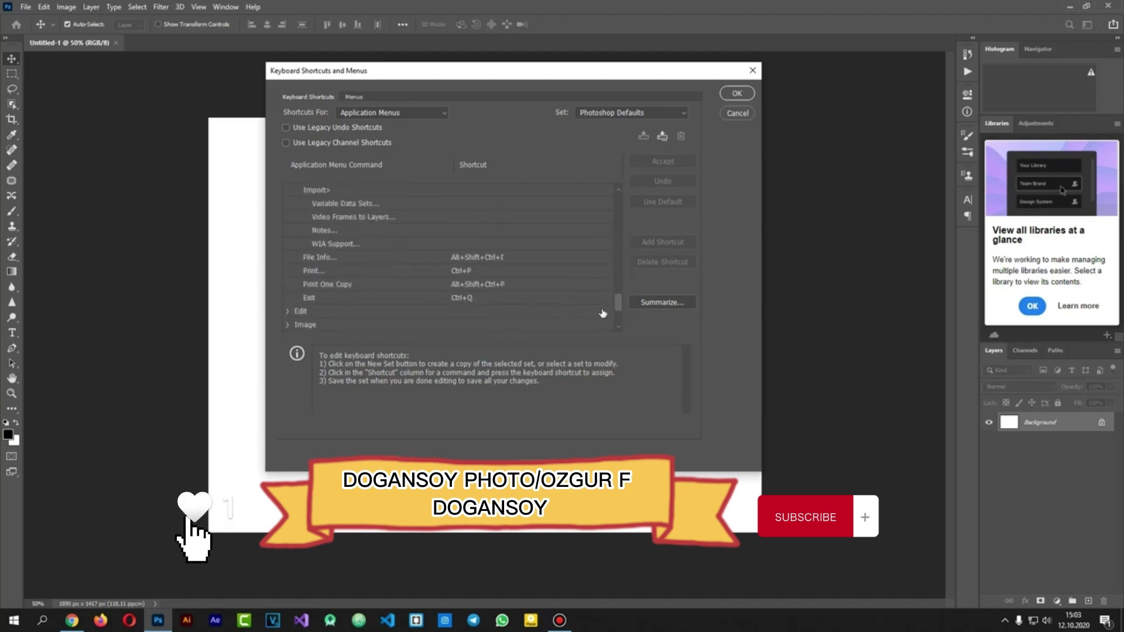
left_click_drag(618, 303, 615, 205)
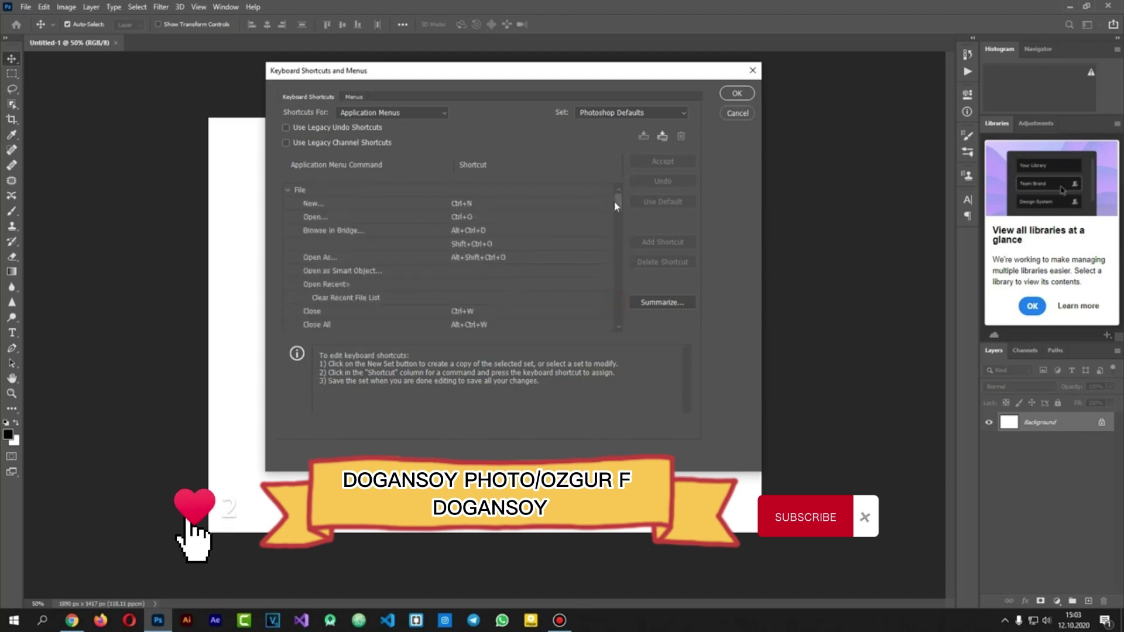
Step: Collapse the File command group, expand the Edit group and examine the shortcuts assigned to its commands
left_click(288, 189)
left_click(288, 204)
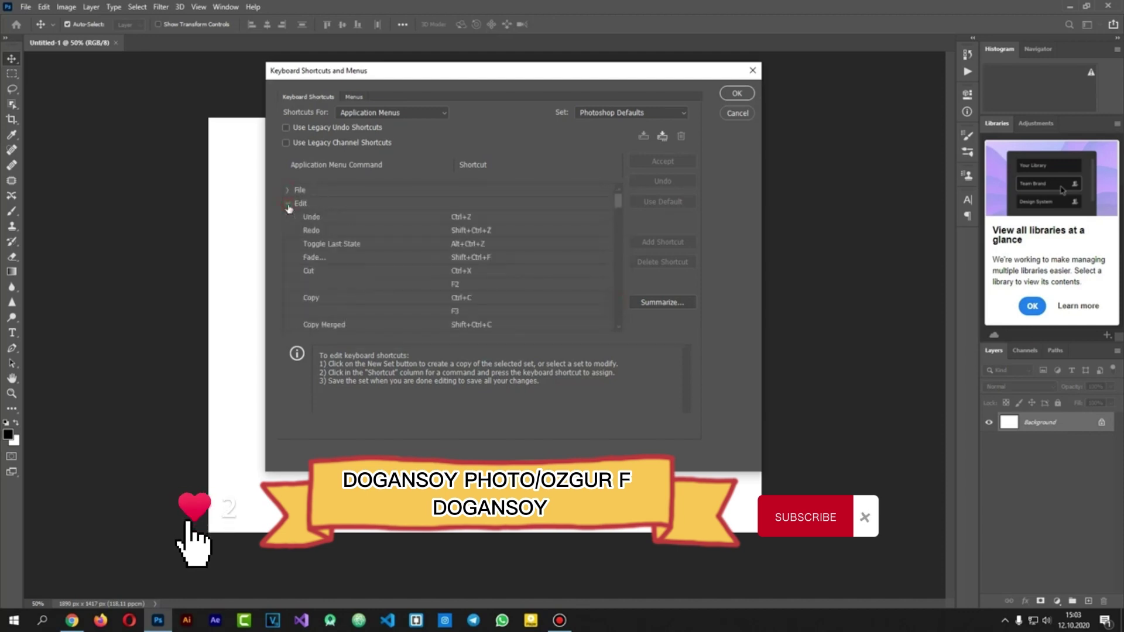
left_click(47, 6)
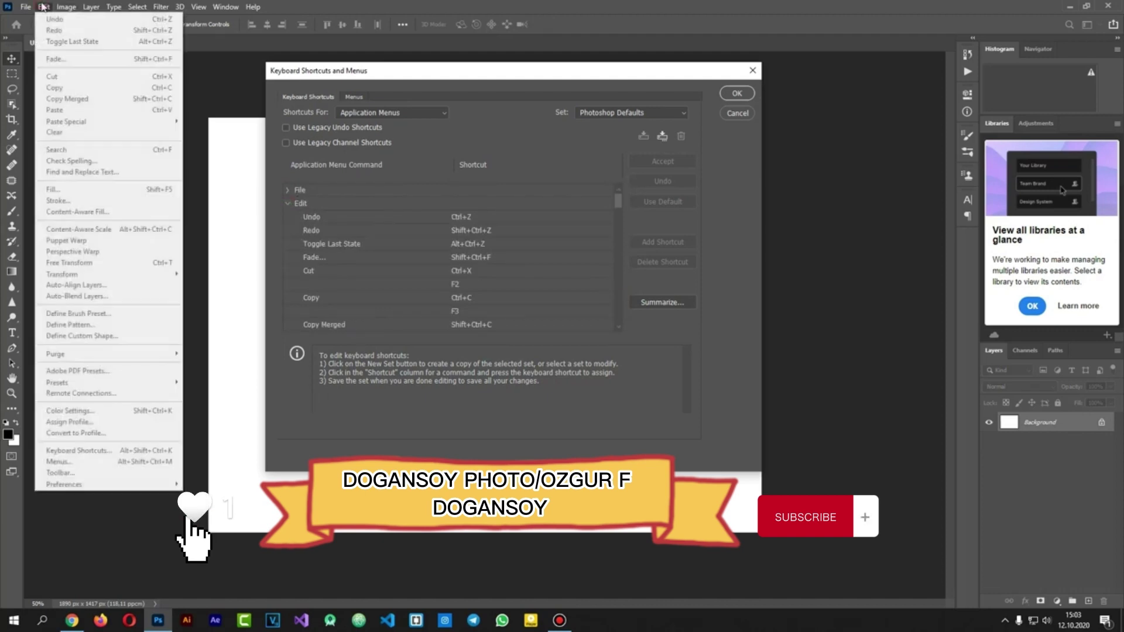
mouse_move(64, 8)
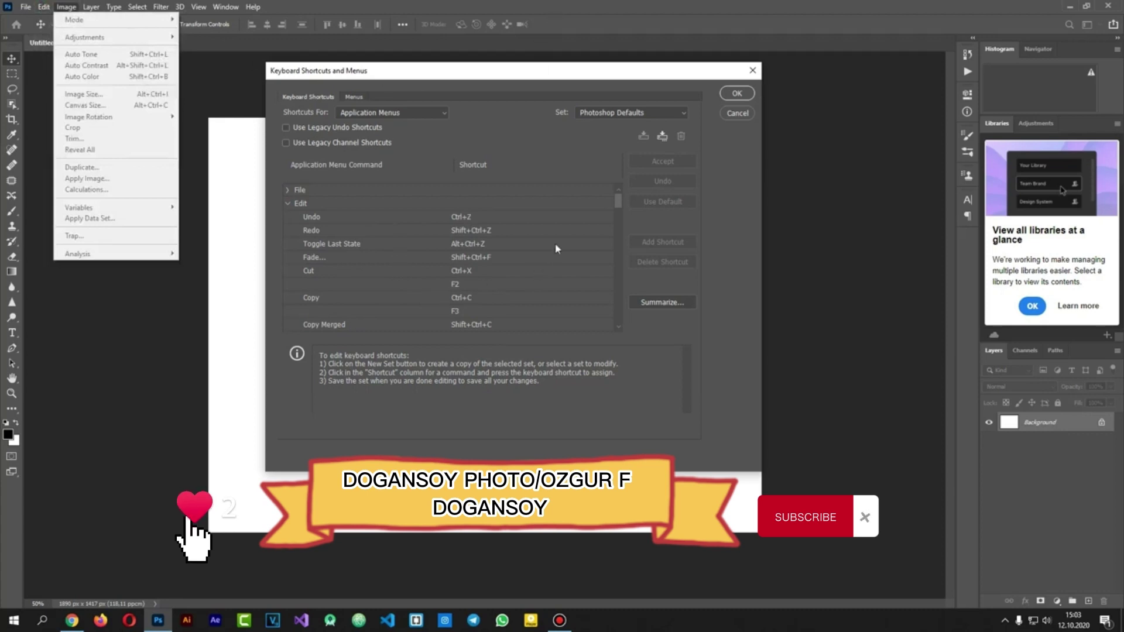
scroll(505, 283, "down", 1)
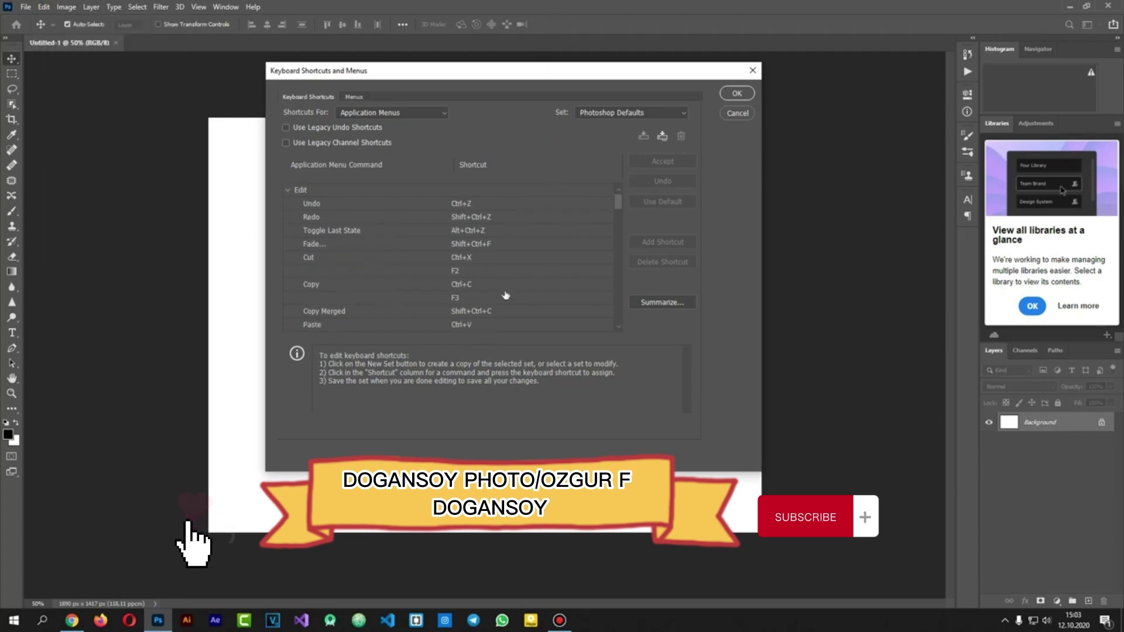
scroll(506, 295, "down", 11)
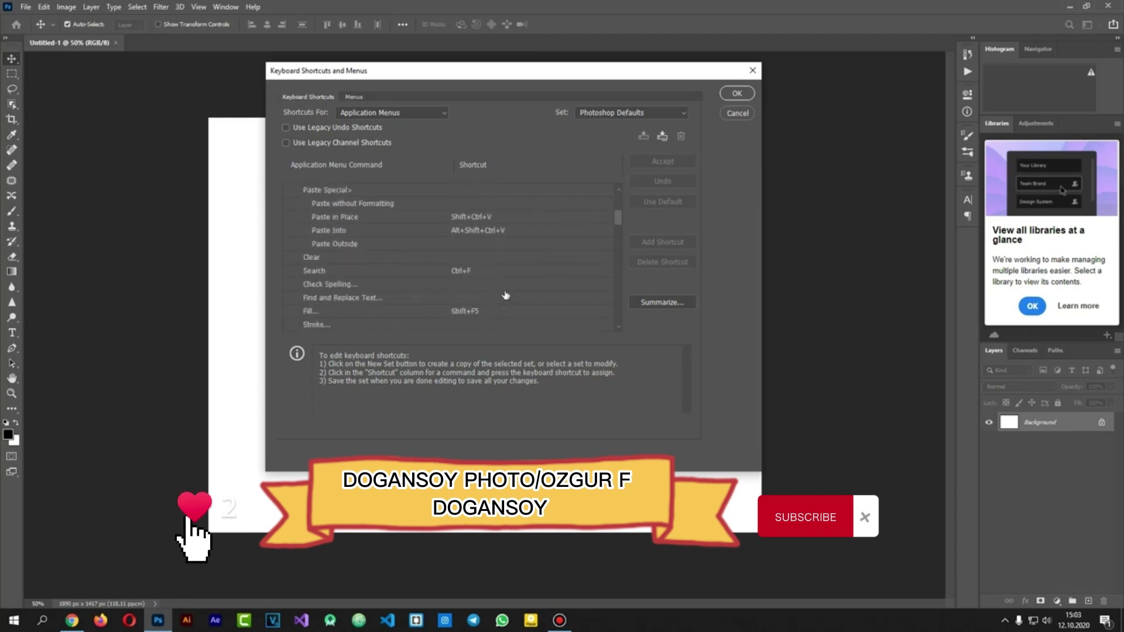
Step: Assign the Ctrl+X shortcut to the Warp command under Transform in the Edit group
left_click_drag(620, 223, 620, 243)
left_click(465, 265)
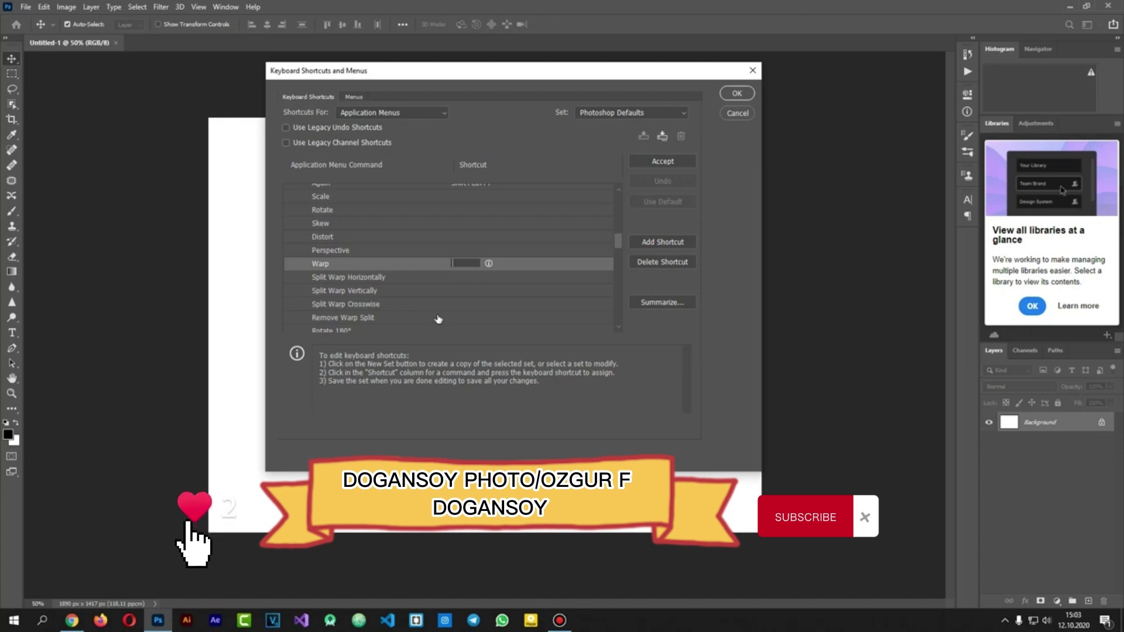
key("ctrl+x")
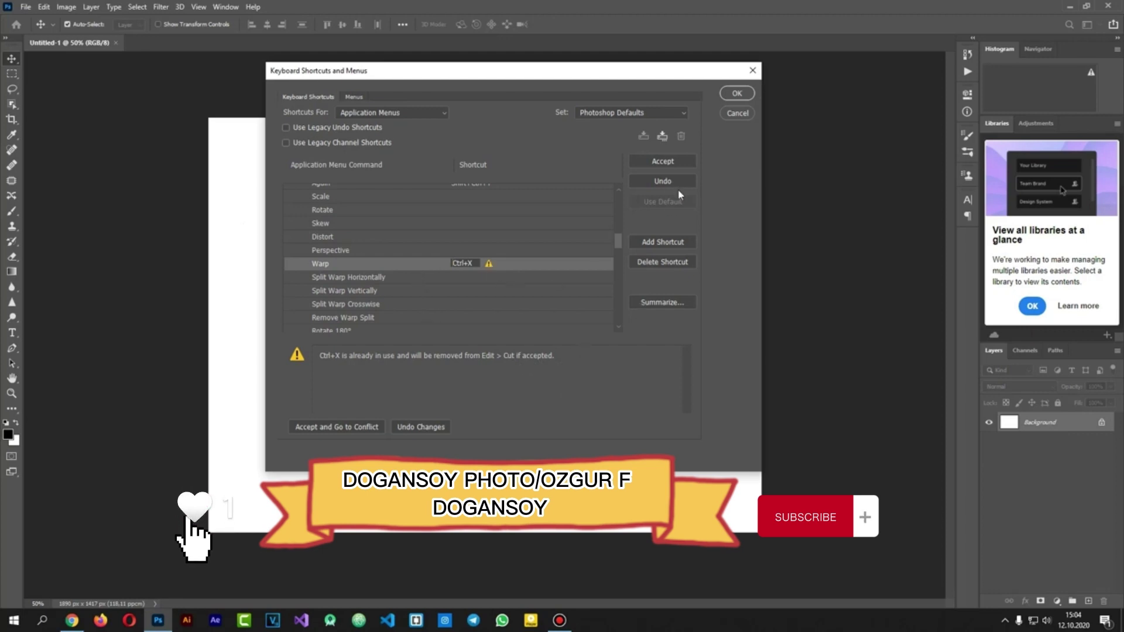
left_click(740, 114)
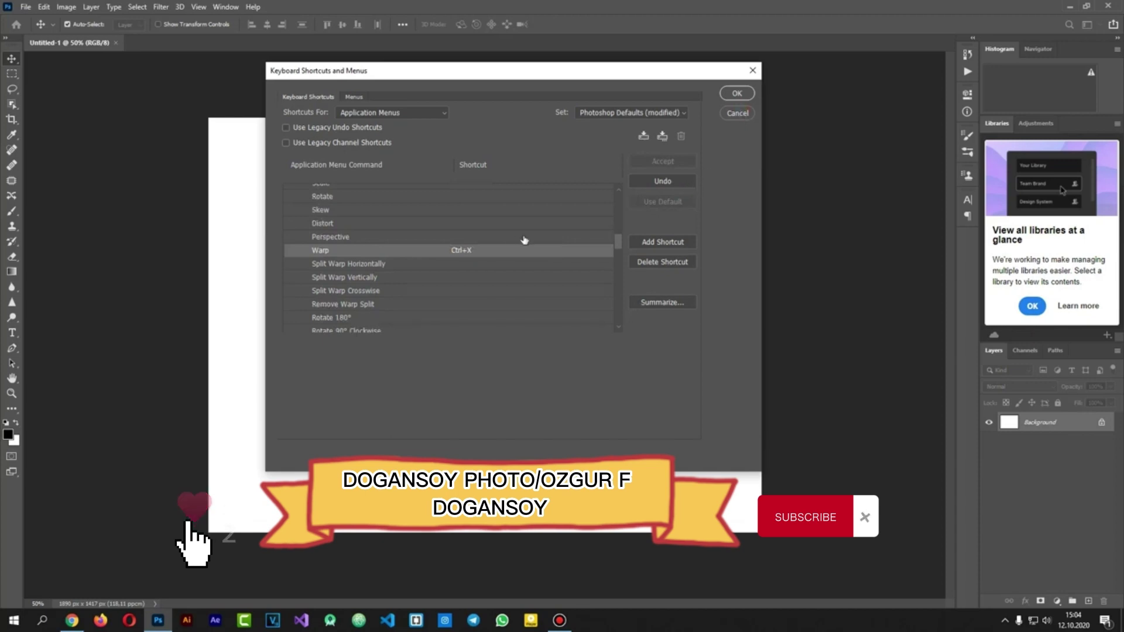
Step: Delete the shortcut assigned to the Warp command
left_click(481, 254)
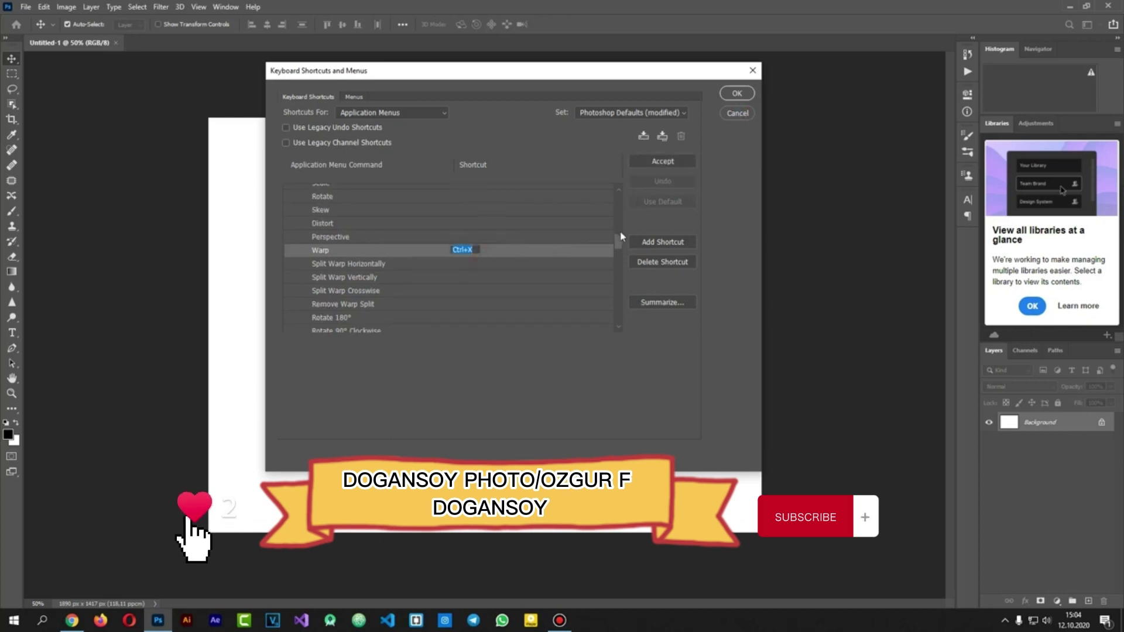
left_click(665, 265)
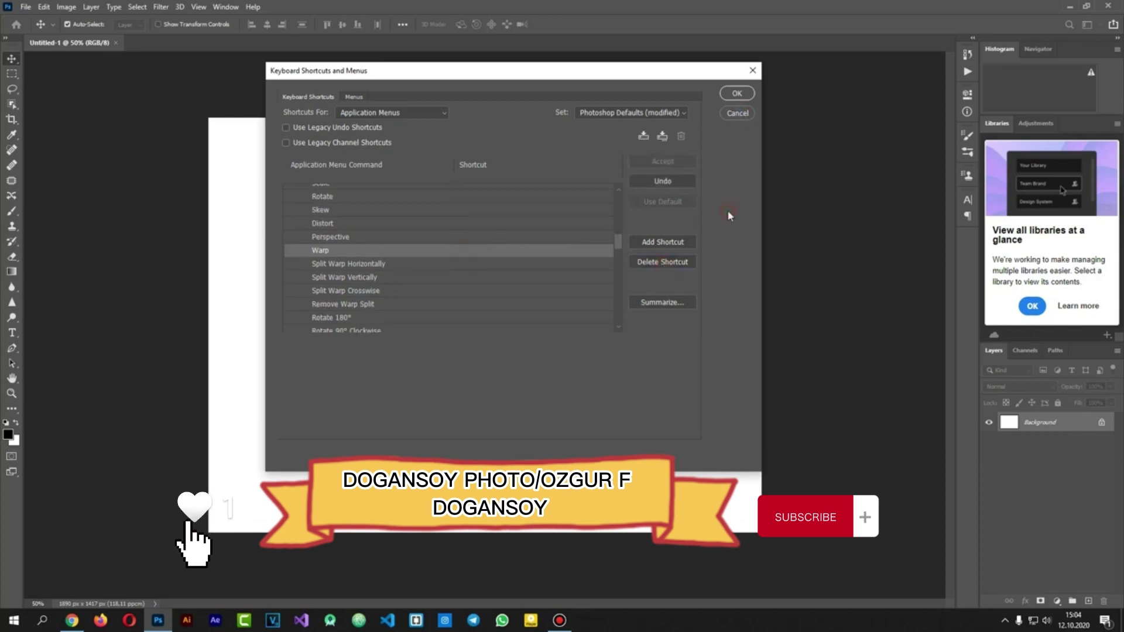
Step: Examine the remaining Edit commands and their shortcuts, including the Transform, Purge, Presets, Cut, Copy and Paste entries
scroll(433, 275, "down", 3)
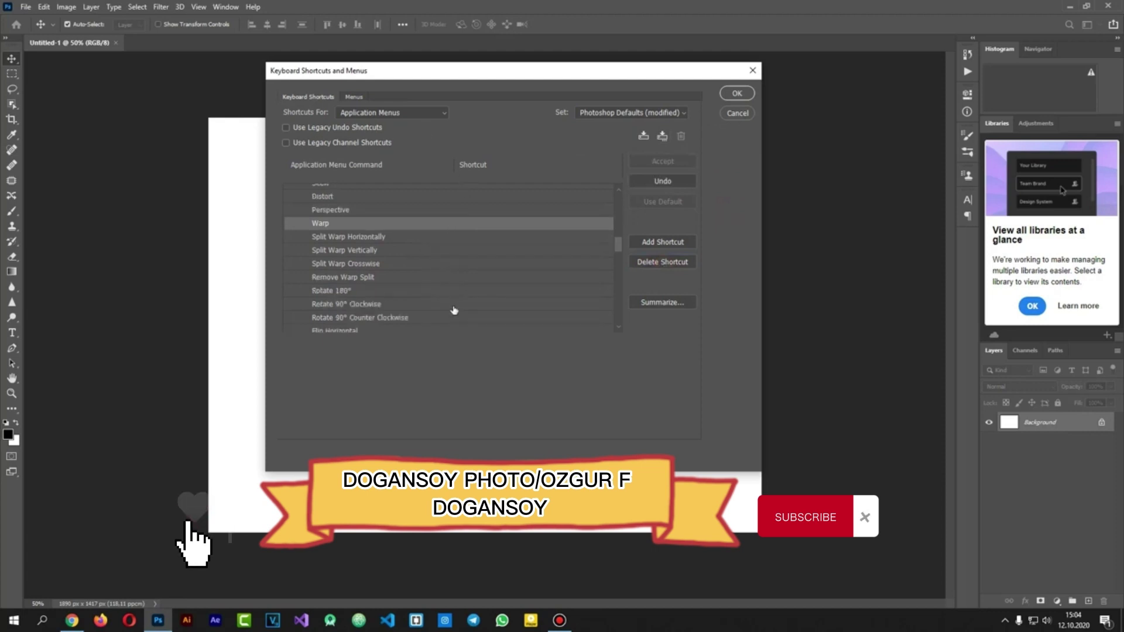
scroll(408, 267, "down", 5)
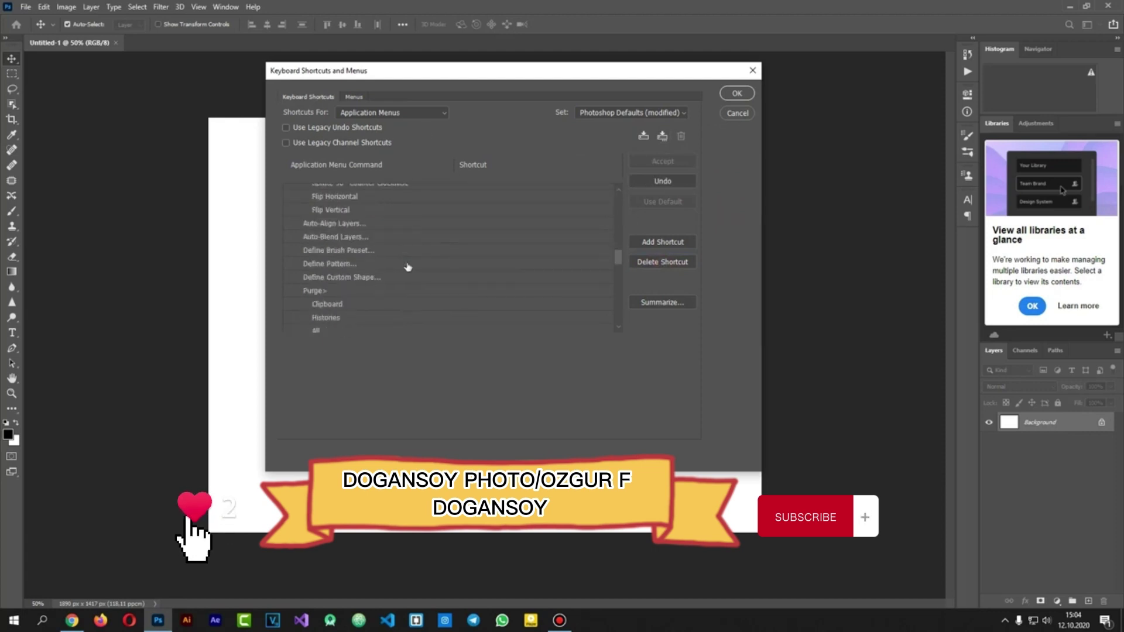
scroll(409, 267, "down", 2)
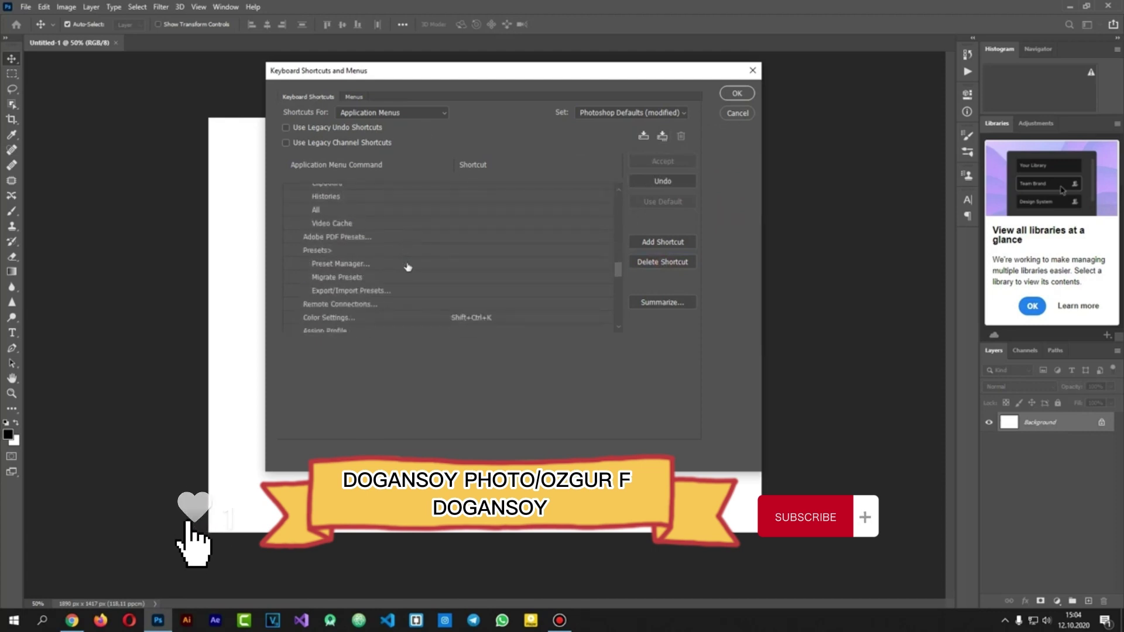
scroll(408, 267, "down", 2)
scroll(412, 276, "up", 4)
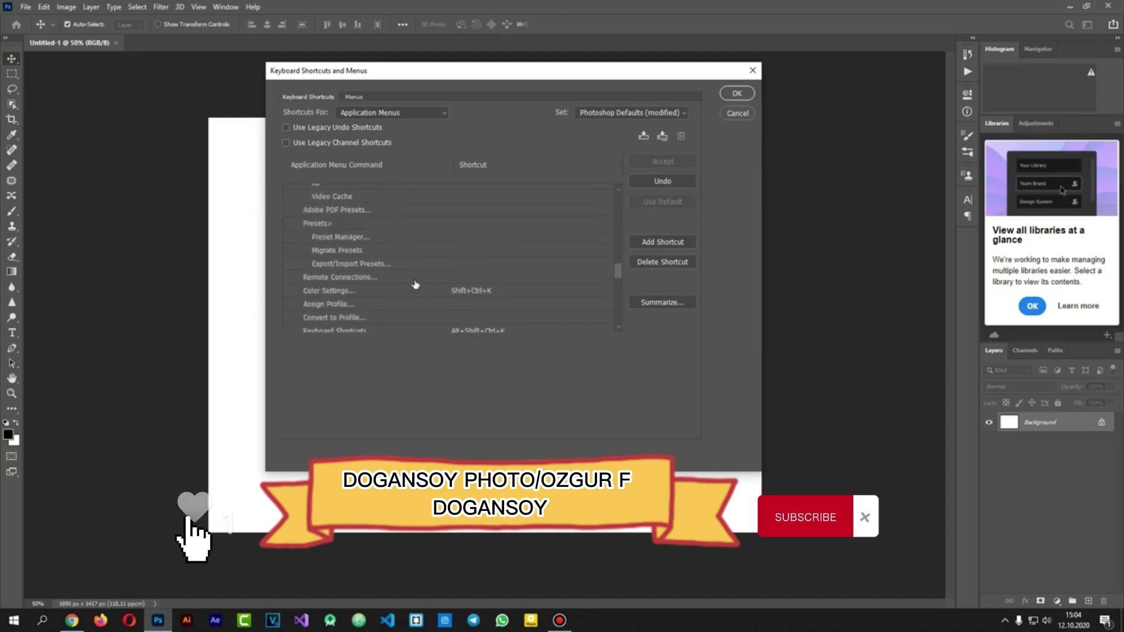
scroll(416, 285, "up", 10)
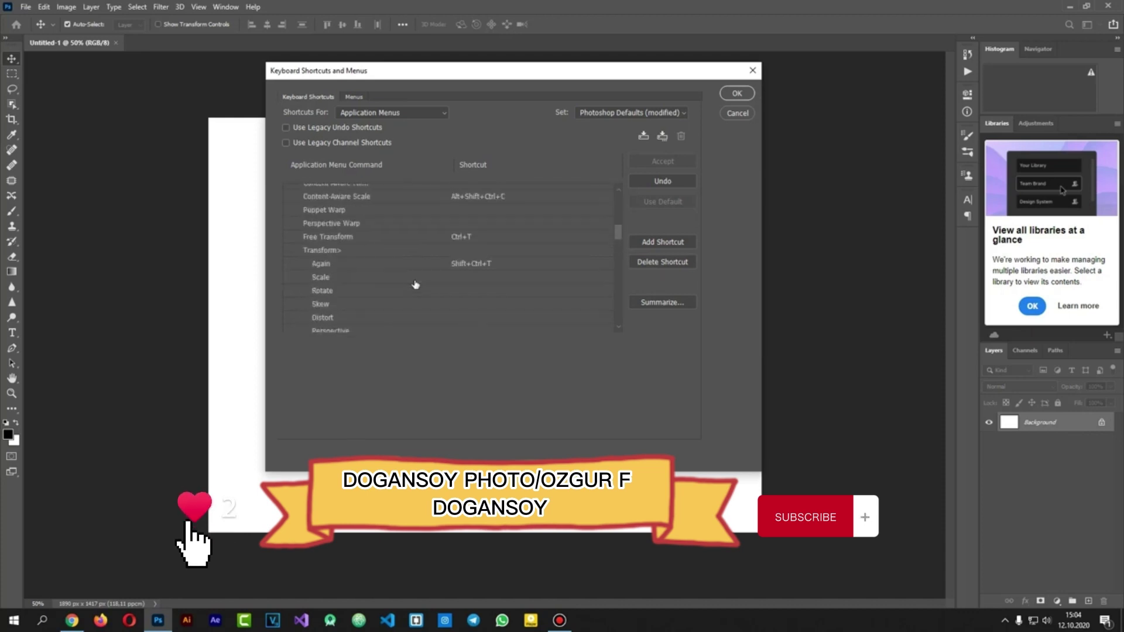
scroll(416, 285, "up", 5)
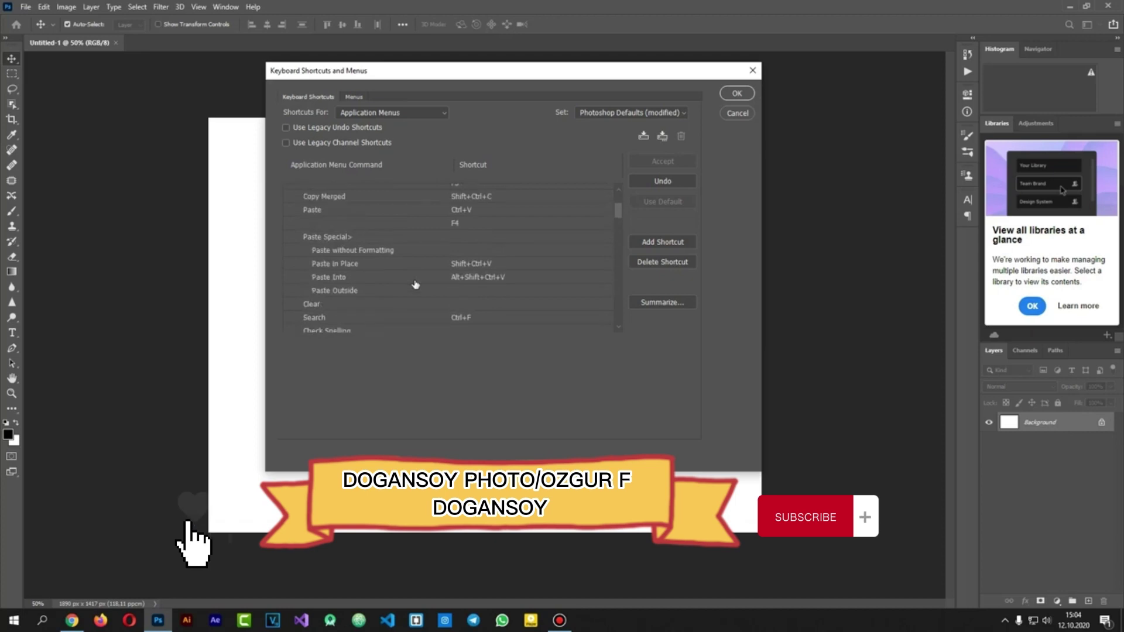
scroll(416, 285, "up", 3)
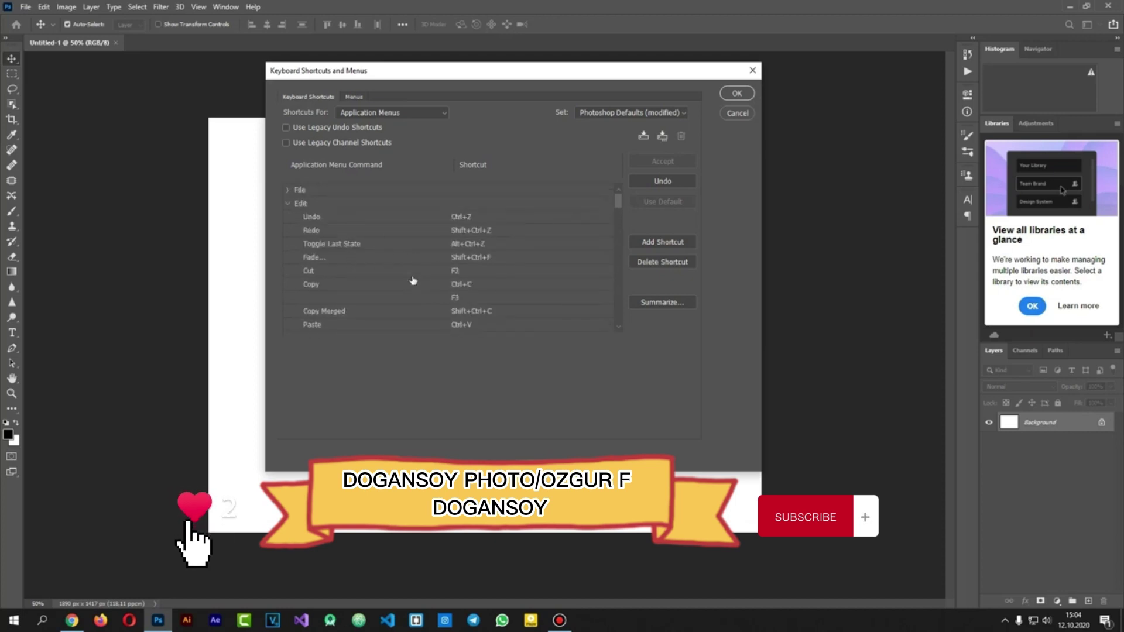
scroll(413, 281, "down", 1)
scroll(413, 281, "down", 1)
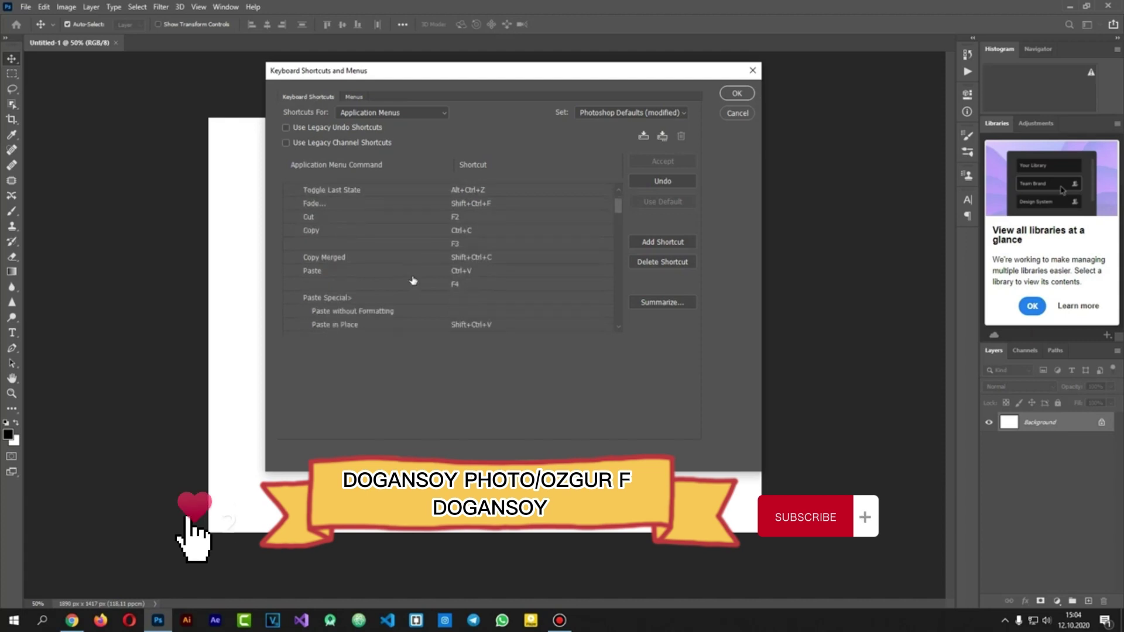
scroll(413, 281, "down", 1)
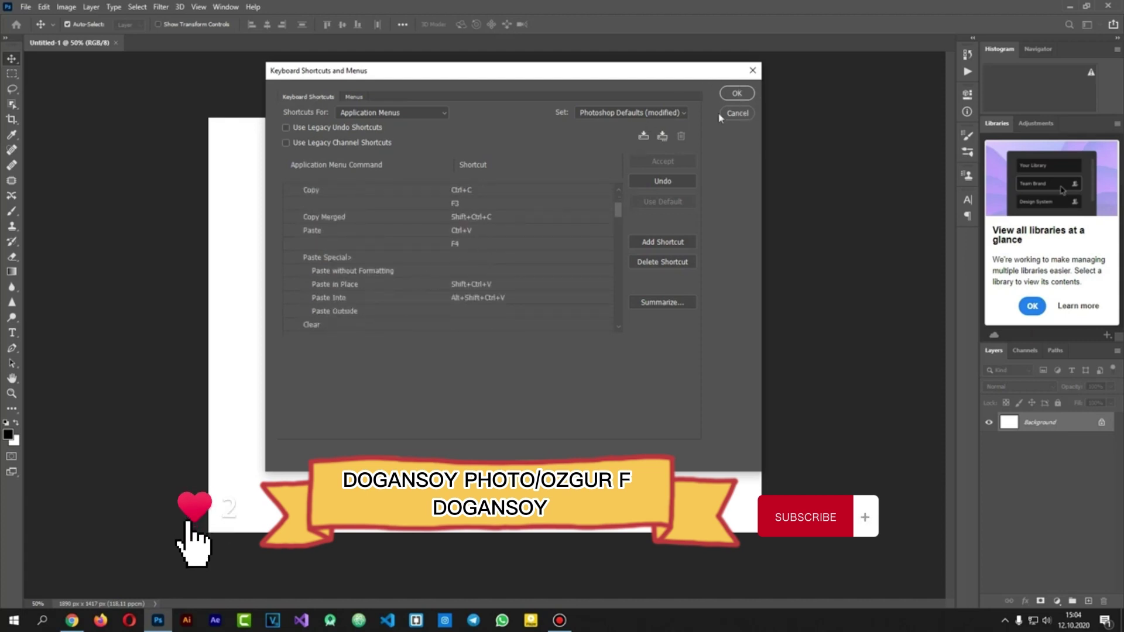
Step: Enable Use Legacy Undo Shortcuts, acknowledge the restart notice, and accept the keyboard shortcut settings
left_click(352, 132)
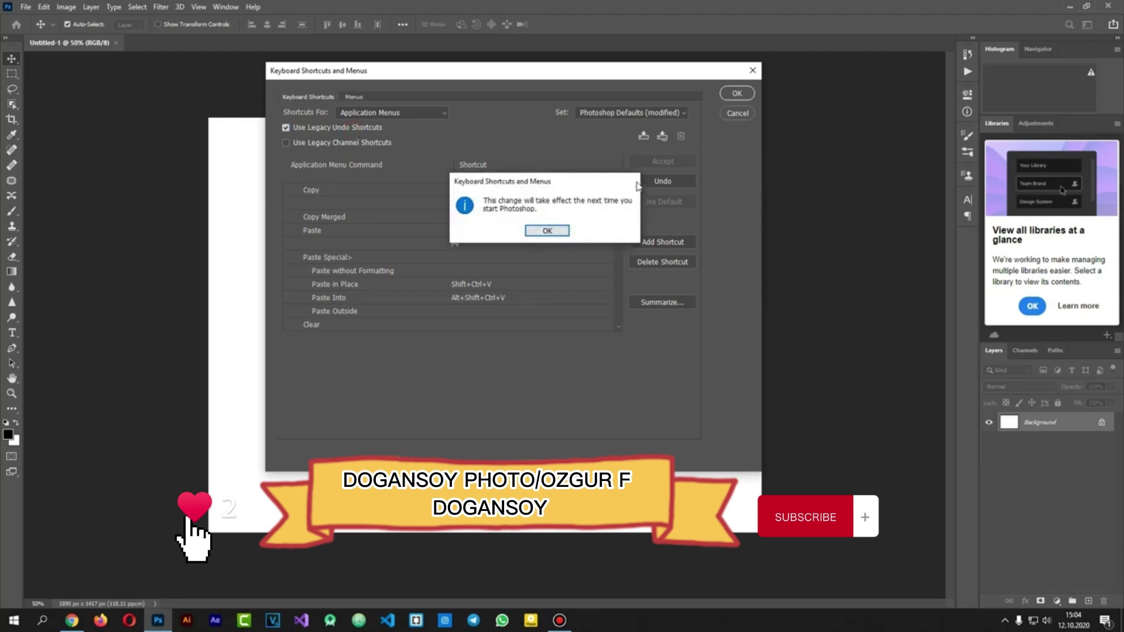
left_click(566, 231)
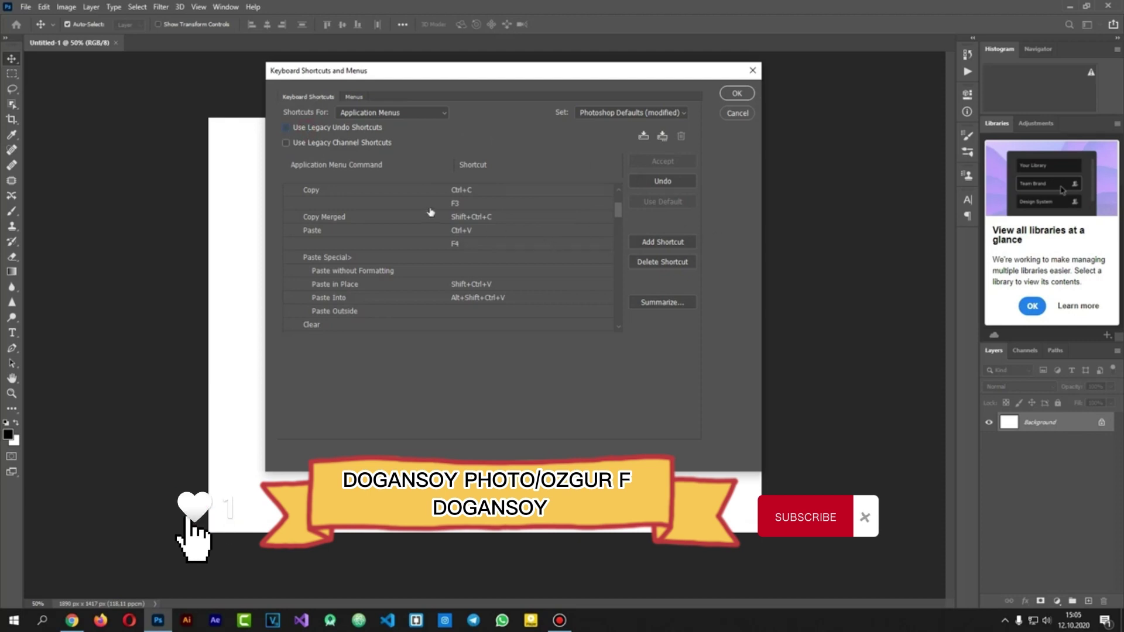
left_click(735, 95)
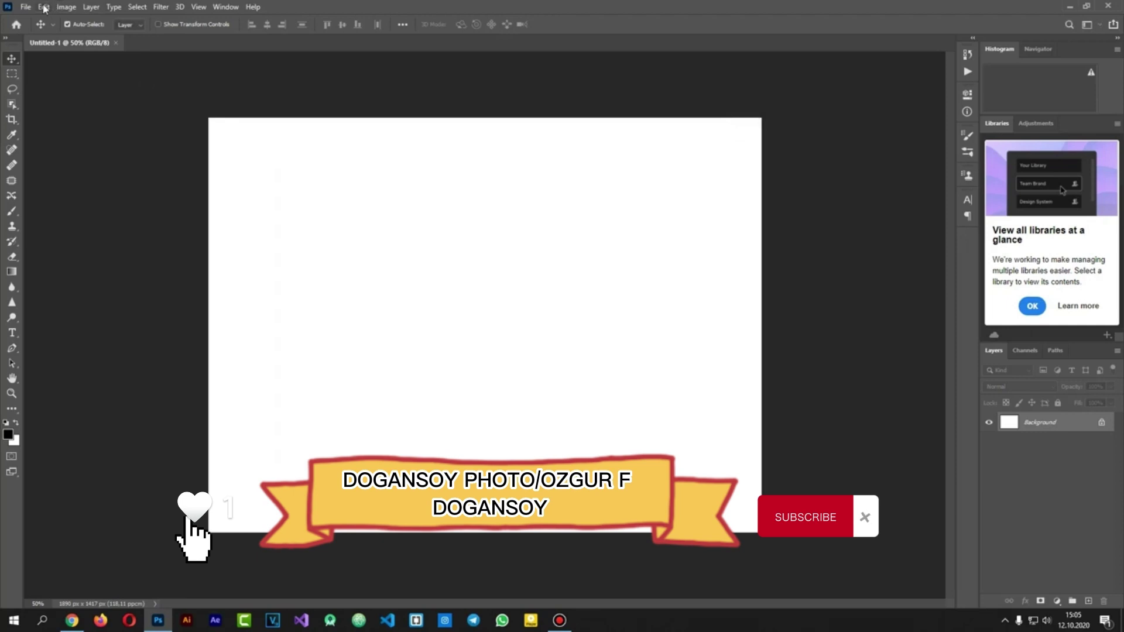
Step: Switch to Chrome and examine the notes and the popular shortcuts table on Adobe's default keyboard shortcuts page
key("alt+Tab")
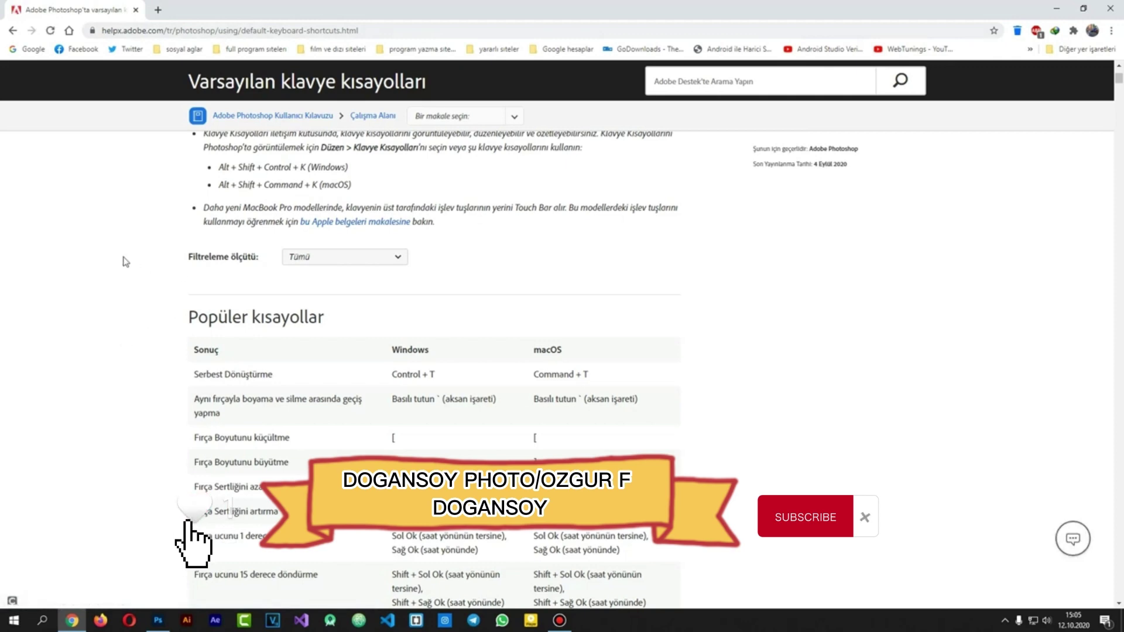
scroll(147, 263, "up", 1)
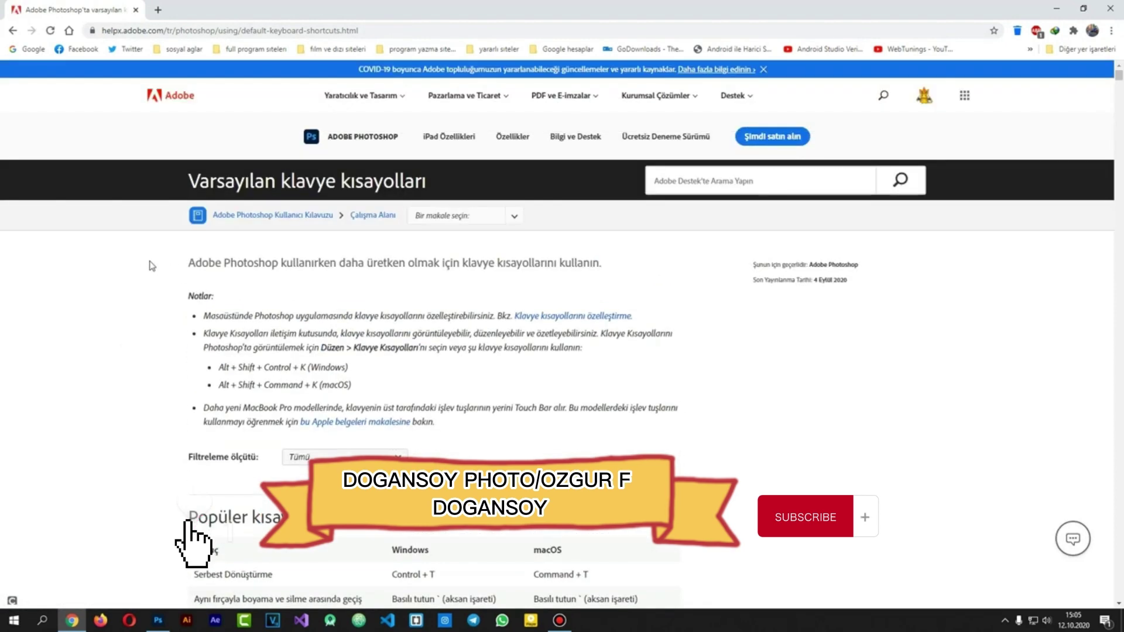
scroll(149, 265, "down", 5)
scroll(151, 266, "up", 2)
scroll(172, 265, "up", 1)
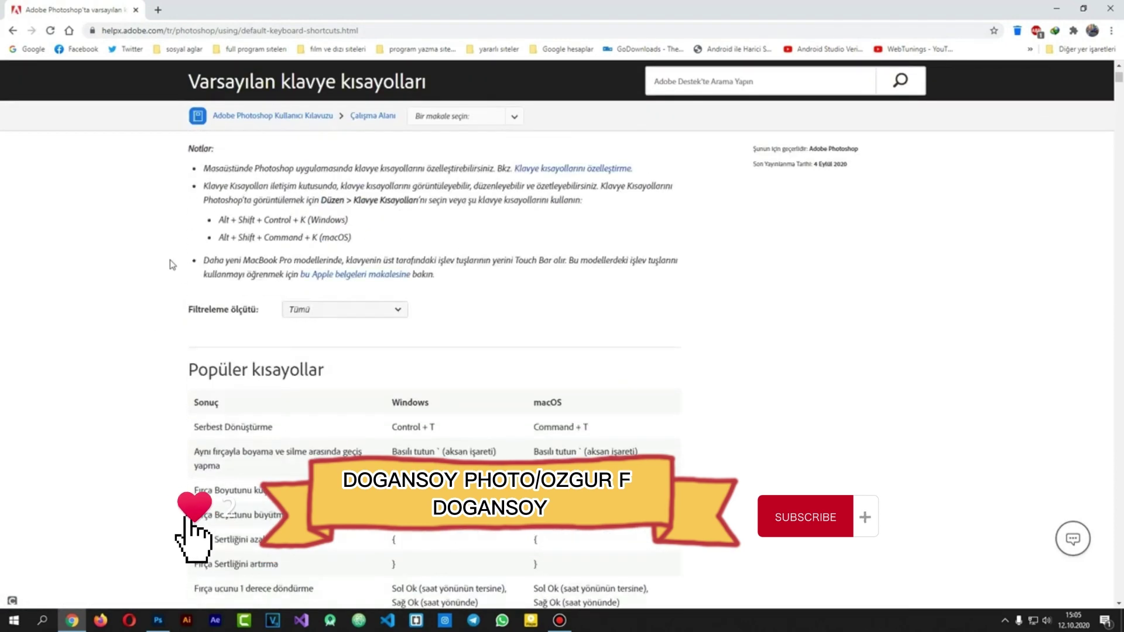
scroll(180, 365, "down", 2)
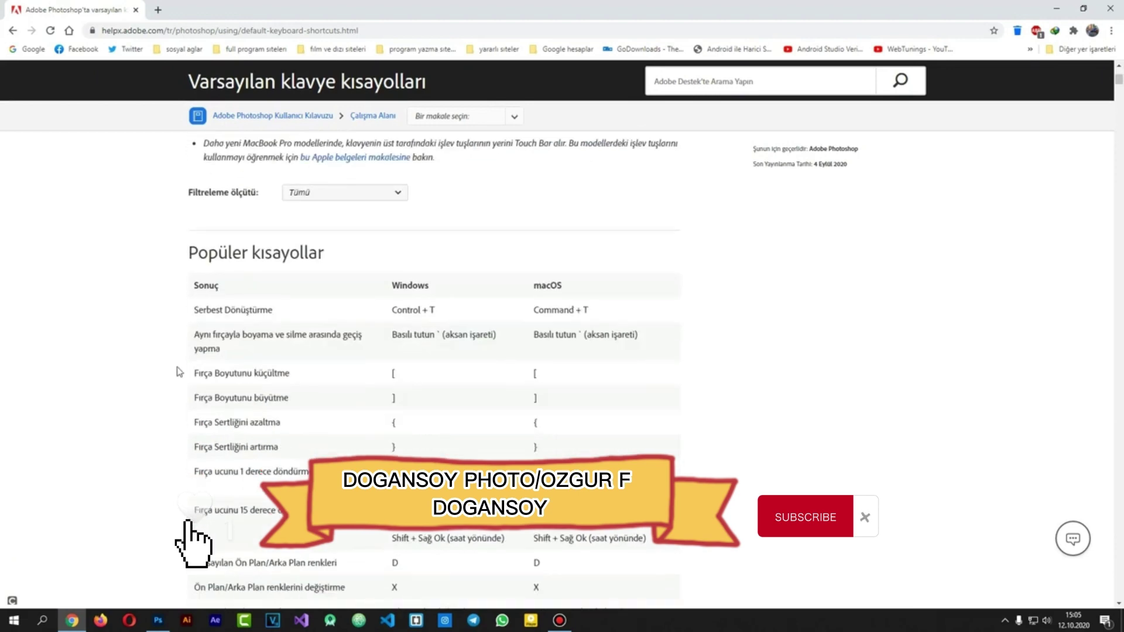
scroll(180, 372, "down", 2)
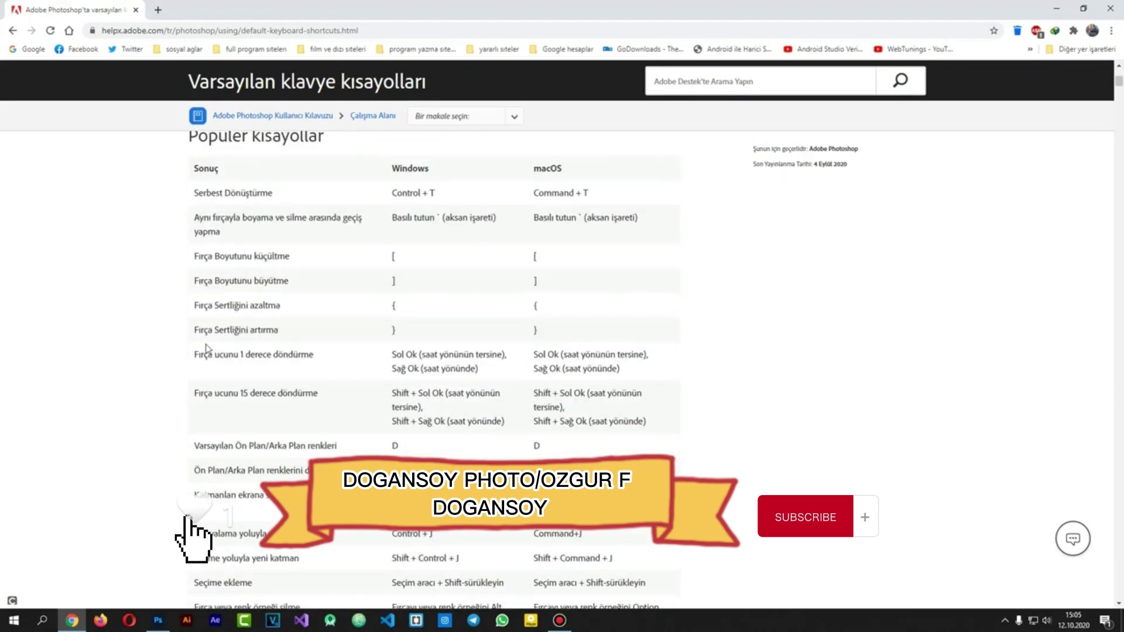
scroll(206, 347, "down", 4)
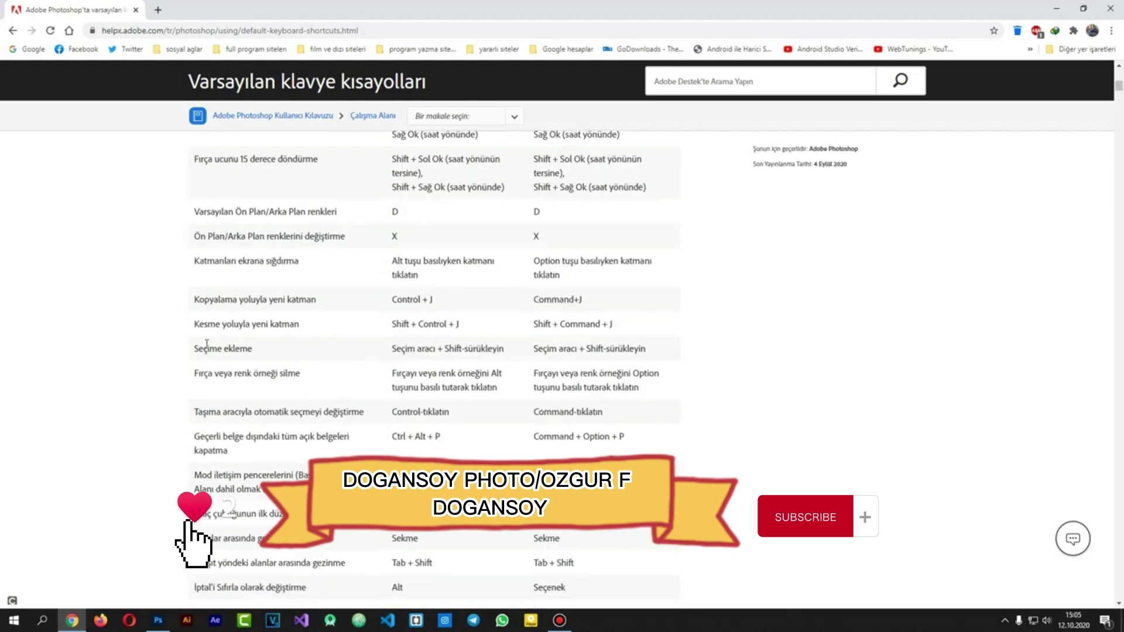
Step: Examine the search, function key and tool selection shortcuts for Windows and macOS on the Adobe help page
scroll(206, 344, "down", 8)
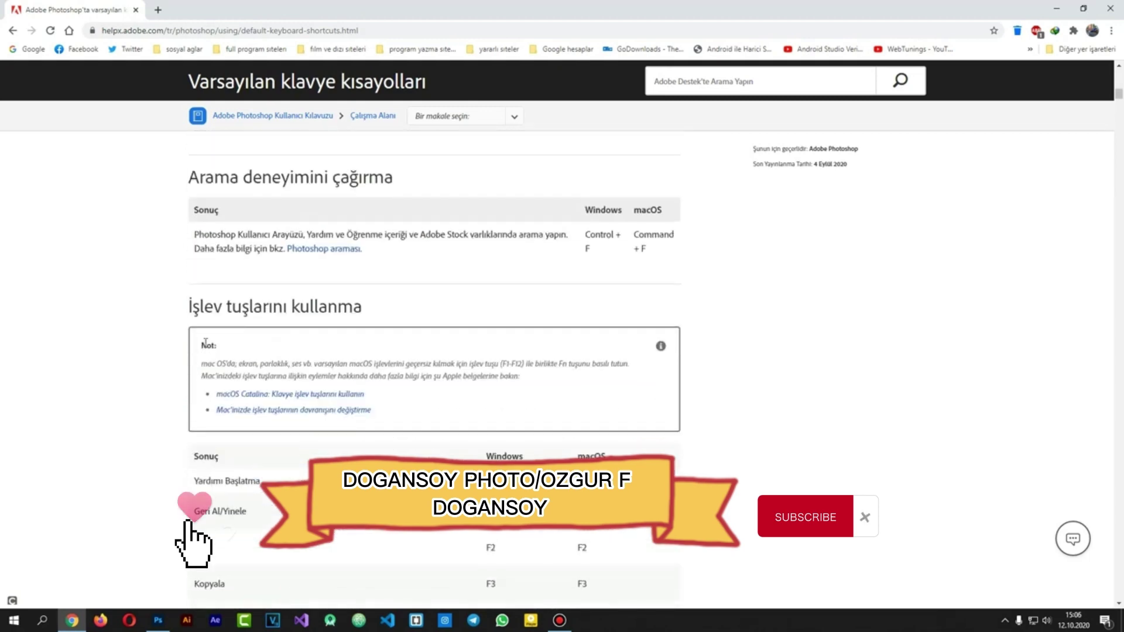
scroll(206, 344, "down", 4)
scroll(158, 393, "down", 11)
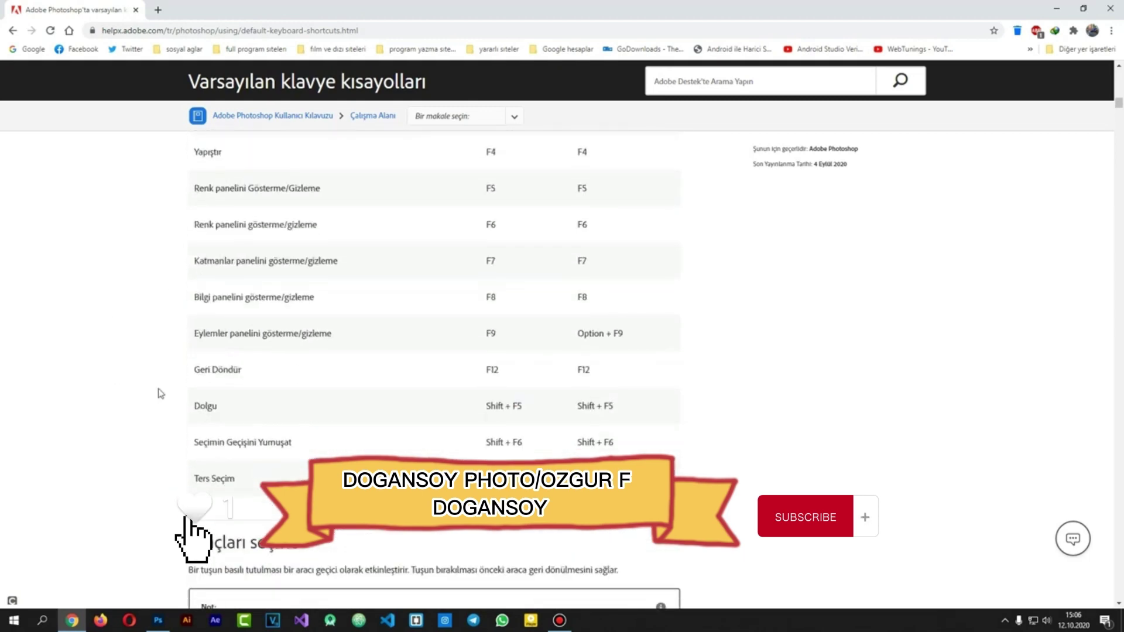
scroll(158, 393, "down", 2)
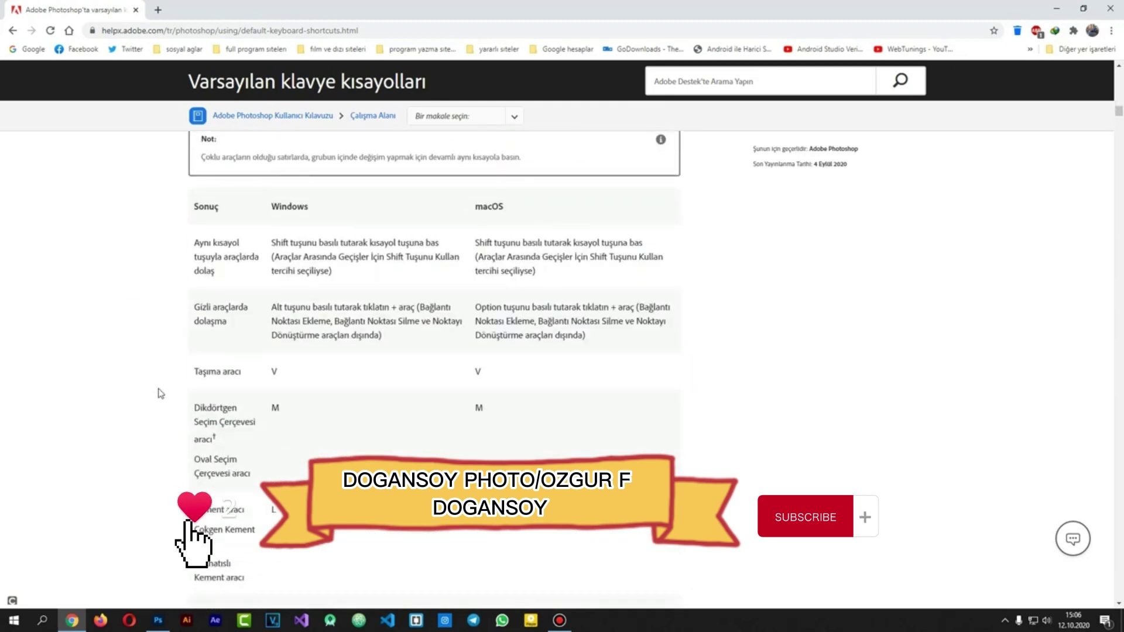
scroll(161, 393, "down", 17)
scroll(185, 354, "up", 18)
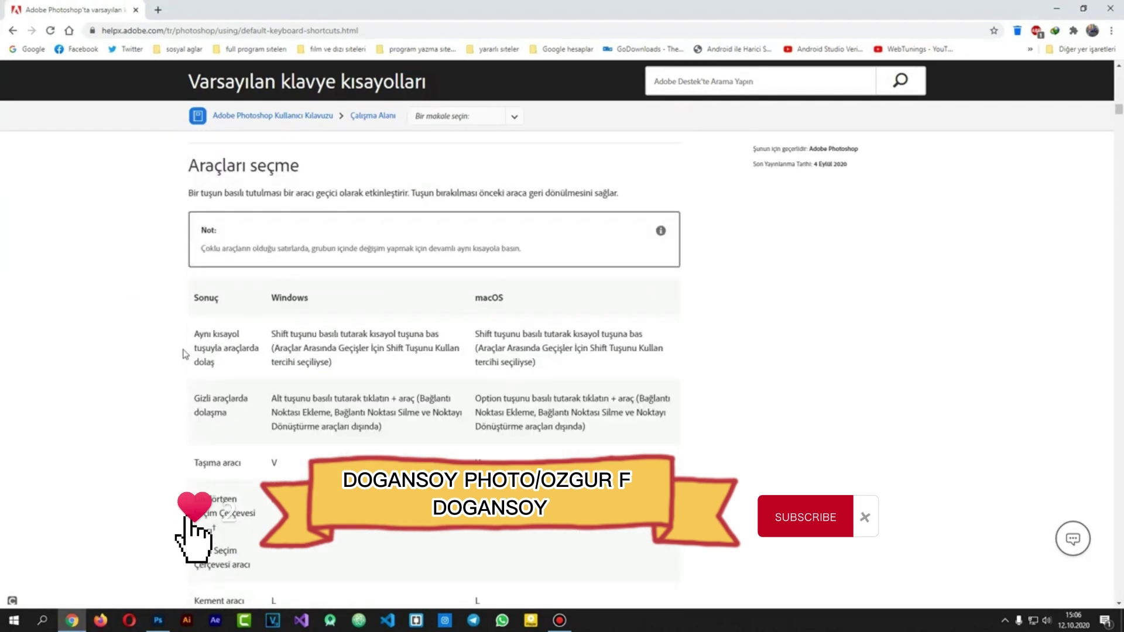
scroll(185, 353, "down", 20)
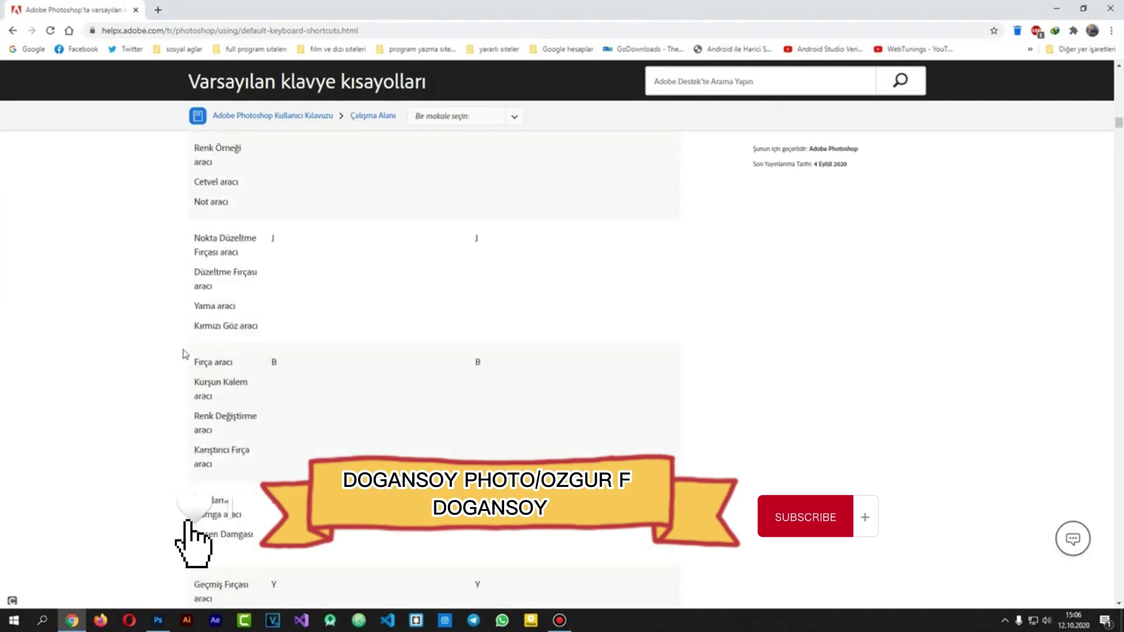
Step: Examine the shortcuts for viewing images on the Adobe help page, and switch back to Photoshop
scroll(185, 354, "down", 15)
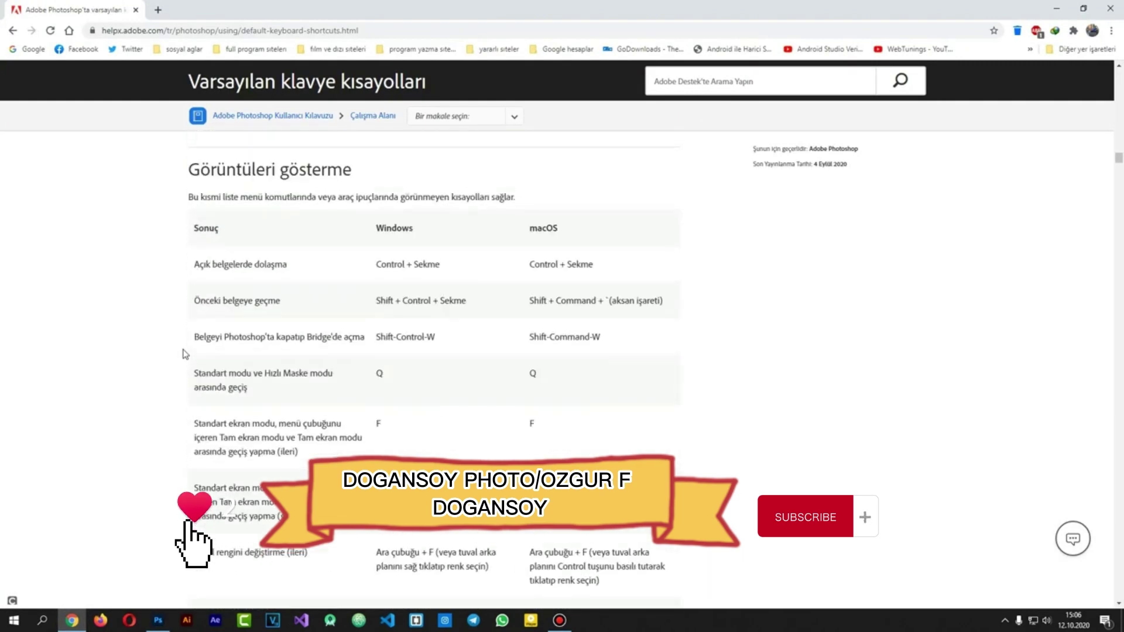
scroll(186, 353, "down", 6)
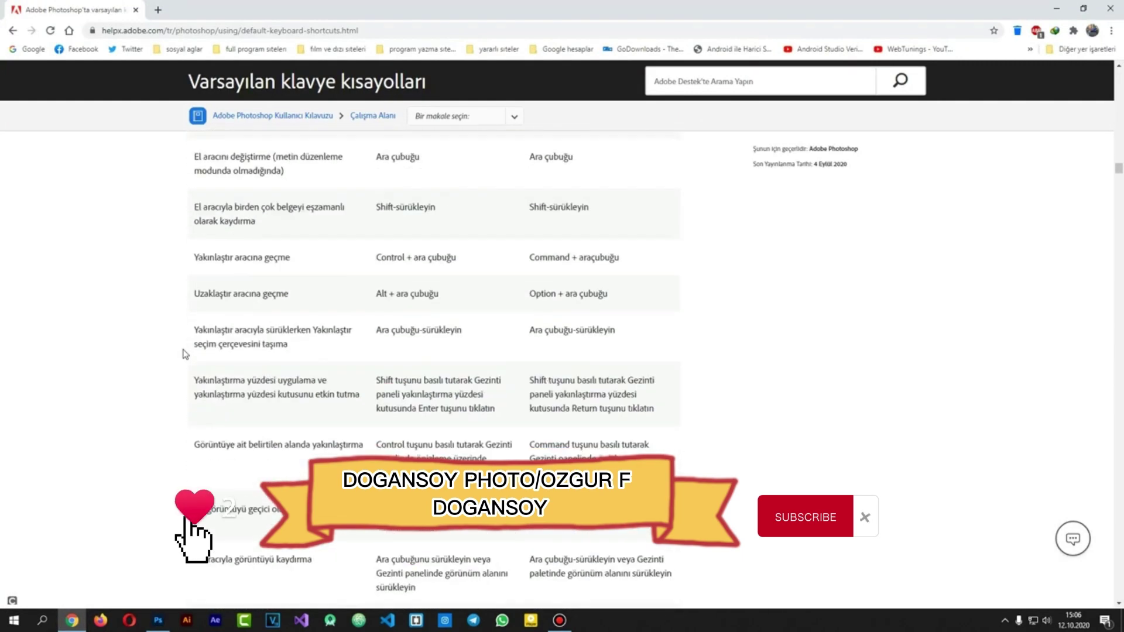
scroll(185, 353, "down", 6)
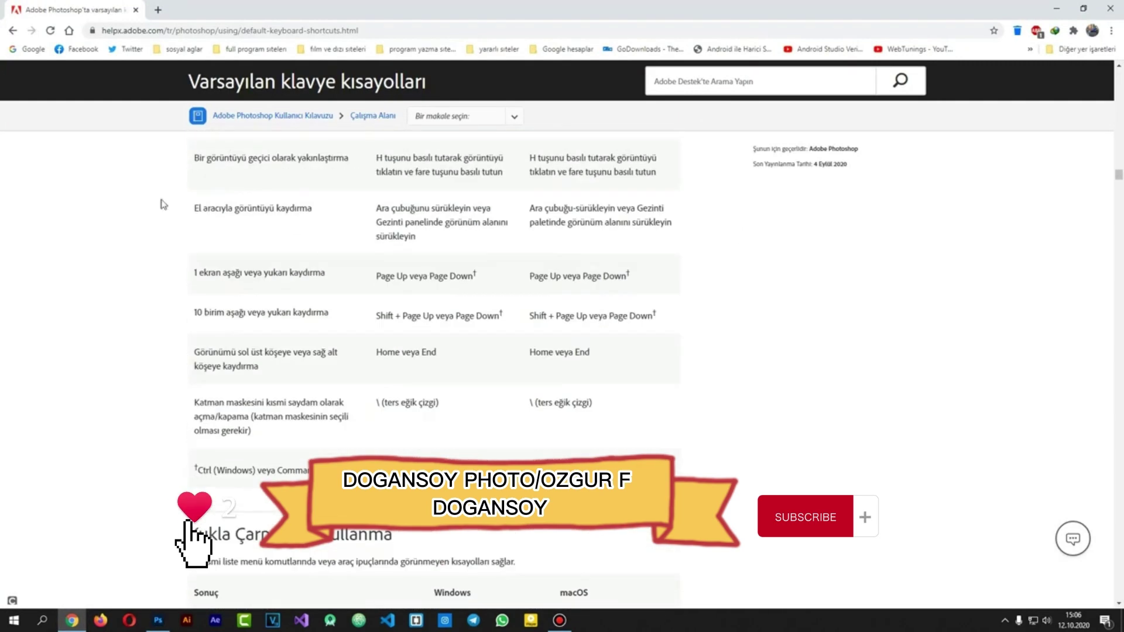
left_click(33, 49)
key("alt+Tab")
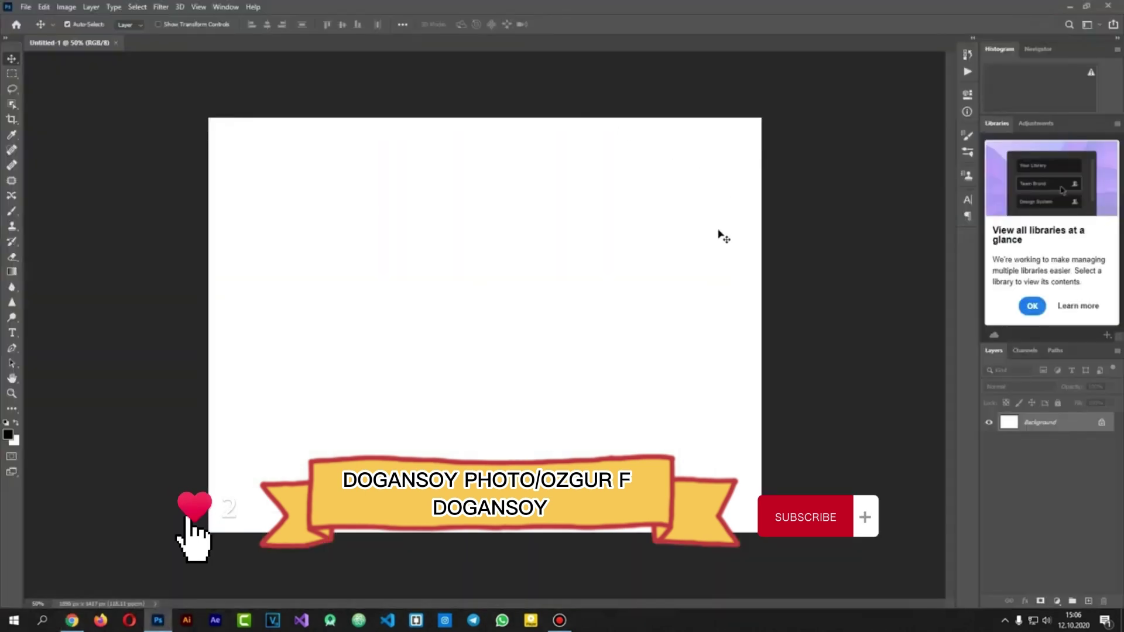